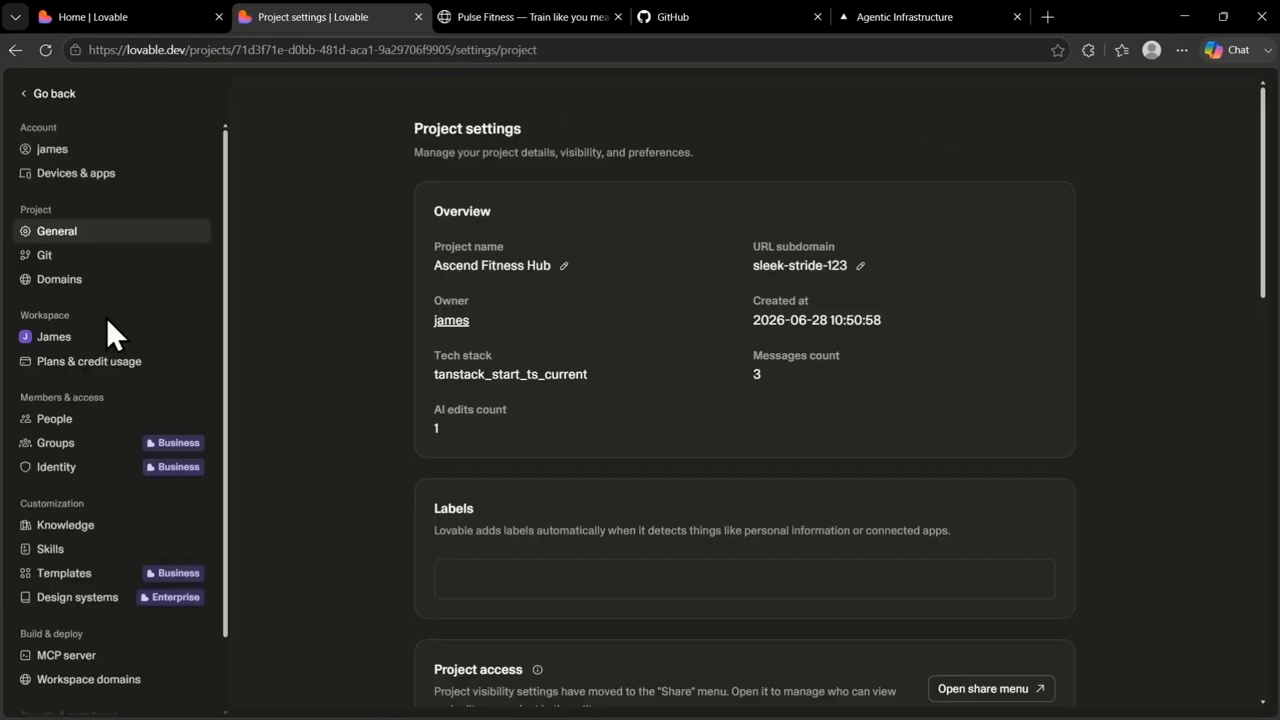
# Start a new GitHub connection from the project's Git settings in Lovable
pyautogui.click(92, 262)
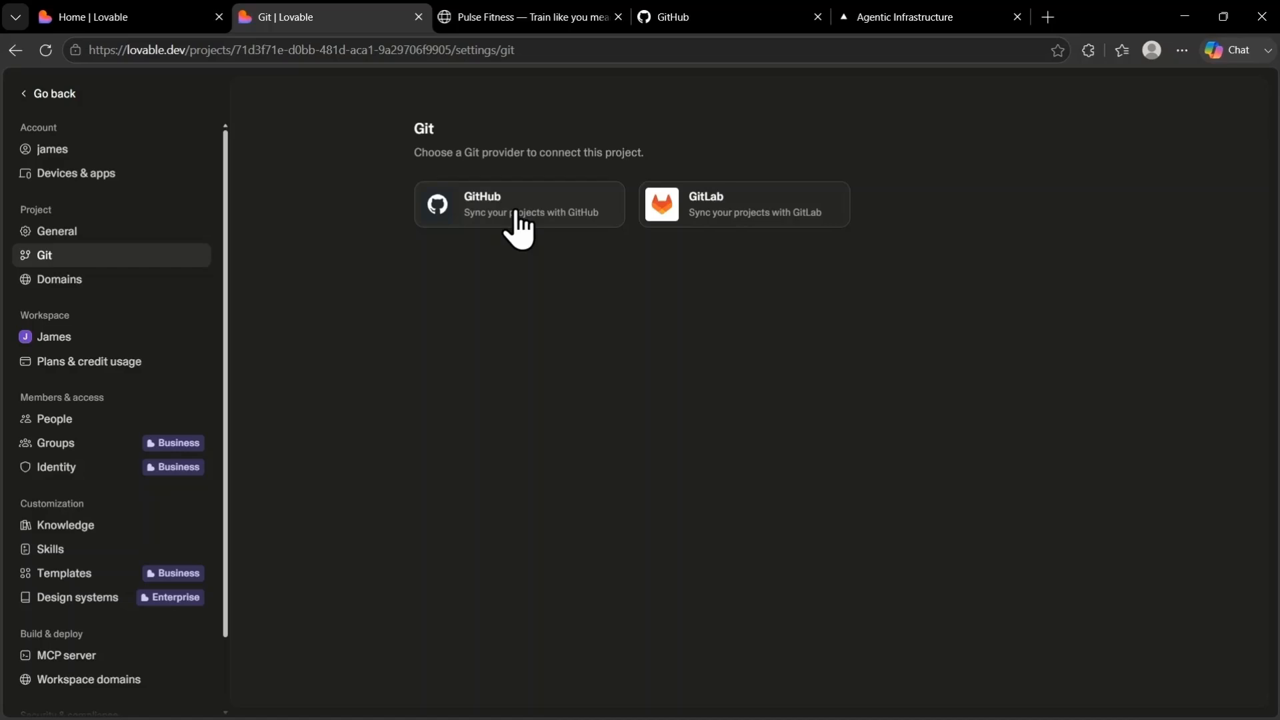
pyautogui.click(699, 26)
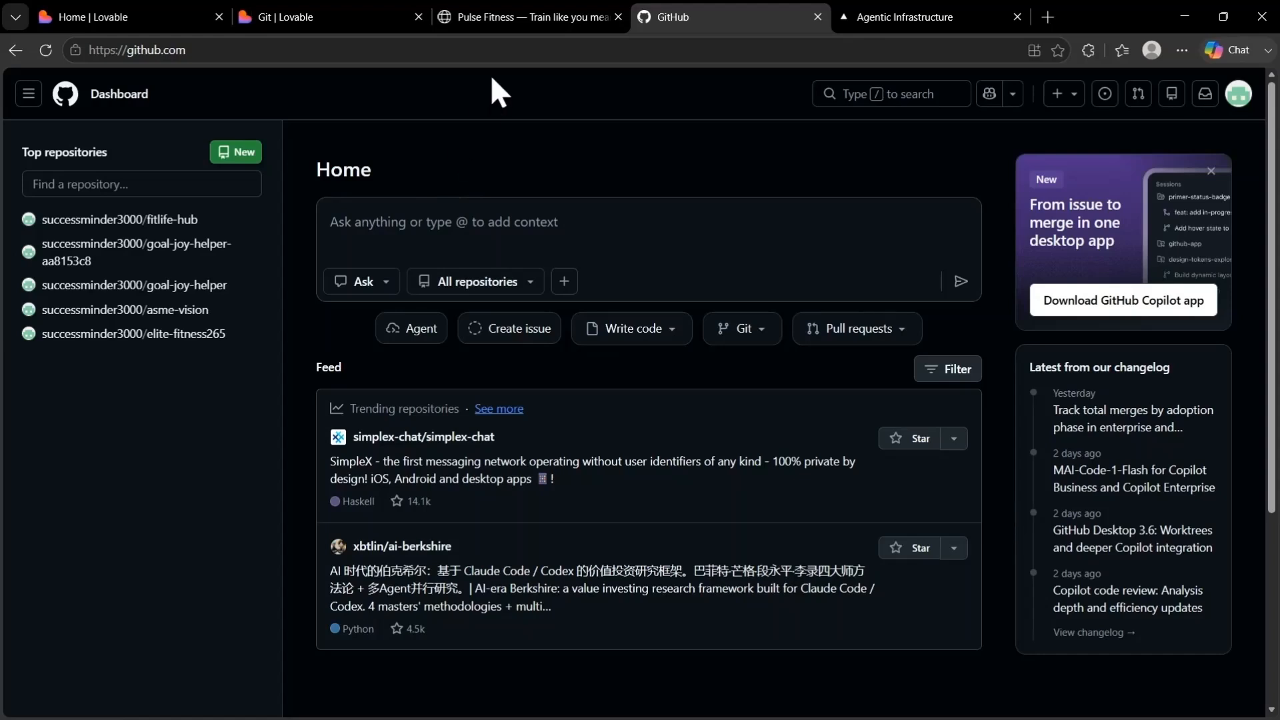
pyautogui.click(326, 16)
pyautogui.click(522, 227)
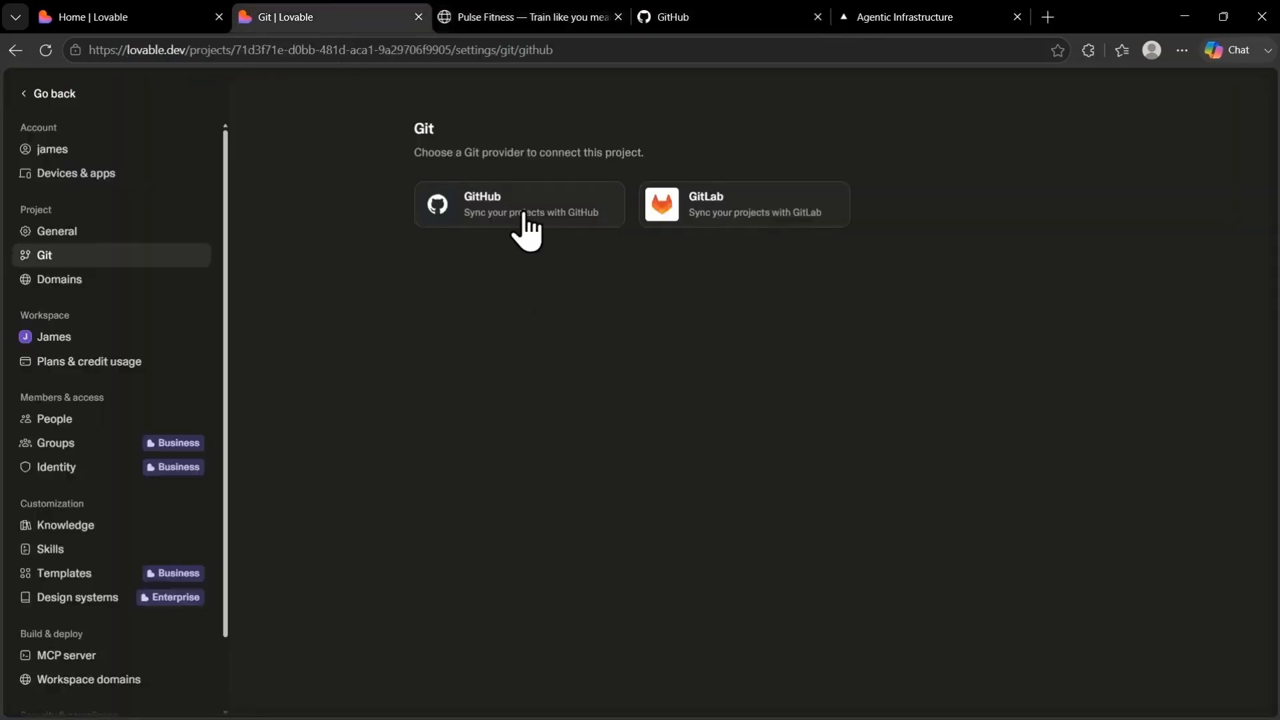
pyautogui.click(753, 373)
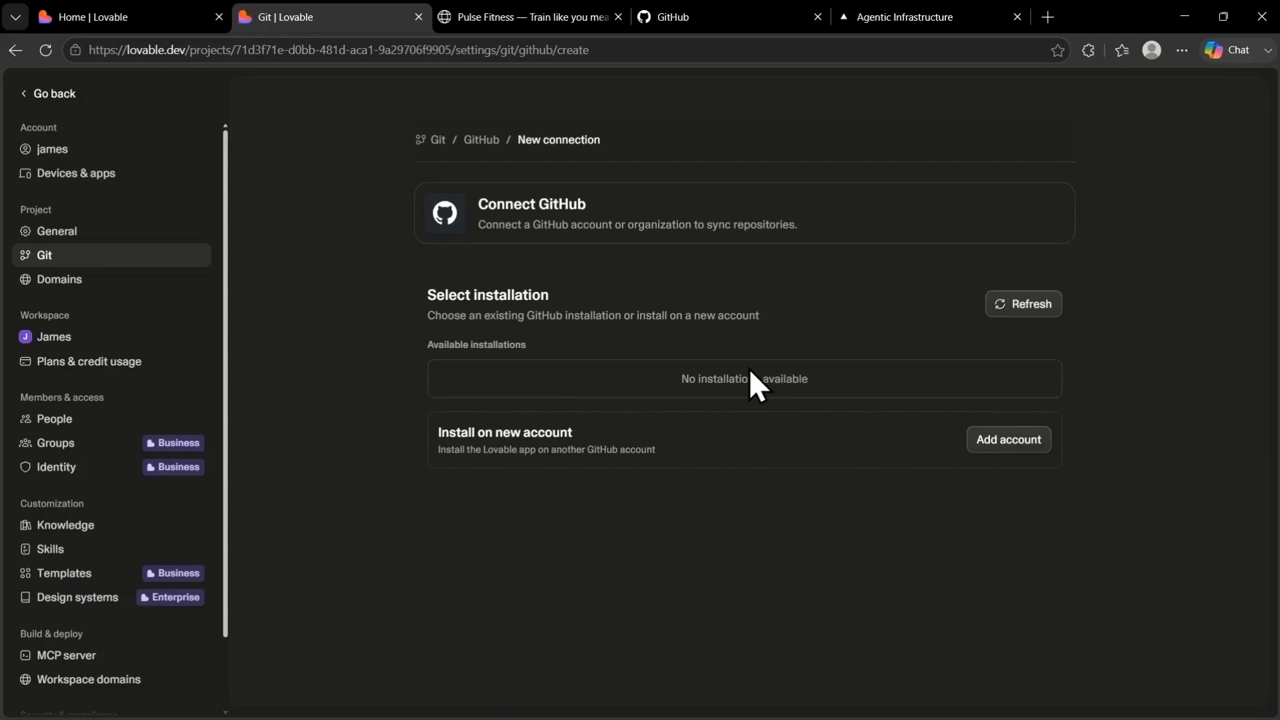
# Add the GitHub account to the Lovable app installations, check its repository access, and connect it to the project
pyautogui.click(996, 444)
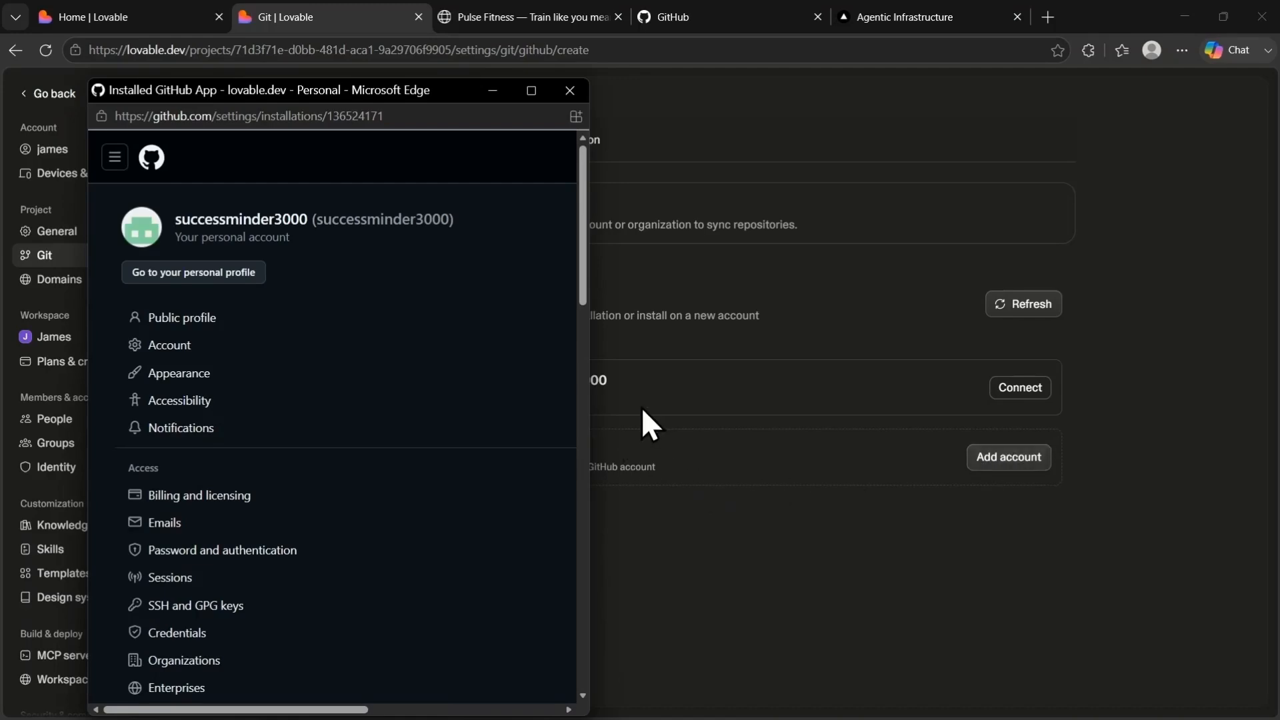
pyautogui.scroll(-10, 486, 423)
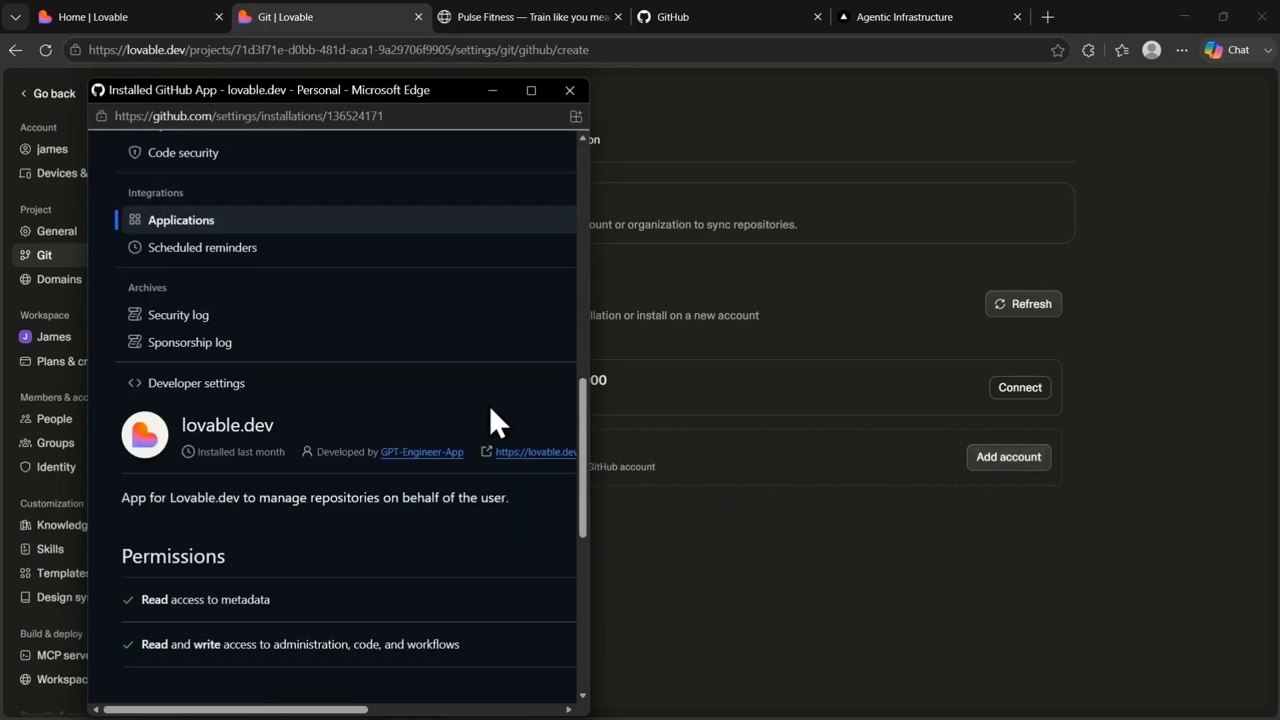
pyautogui.scroll(-5, 486, 406)
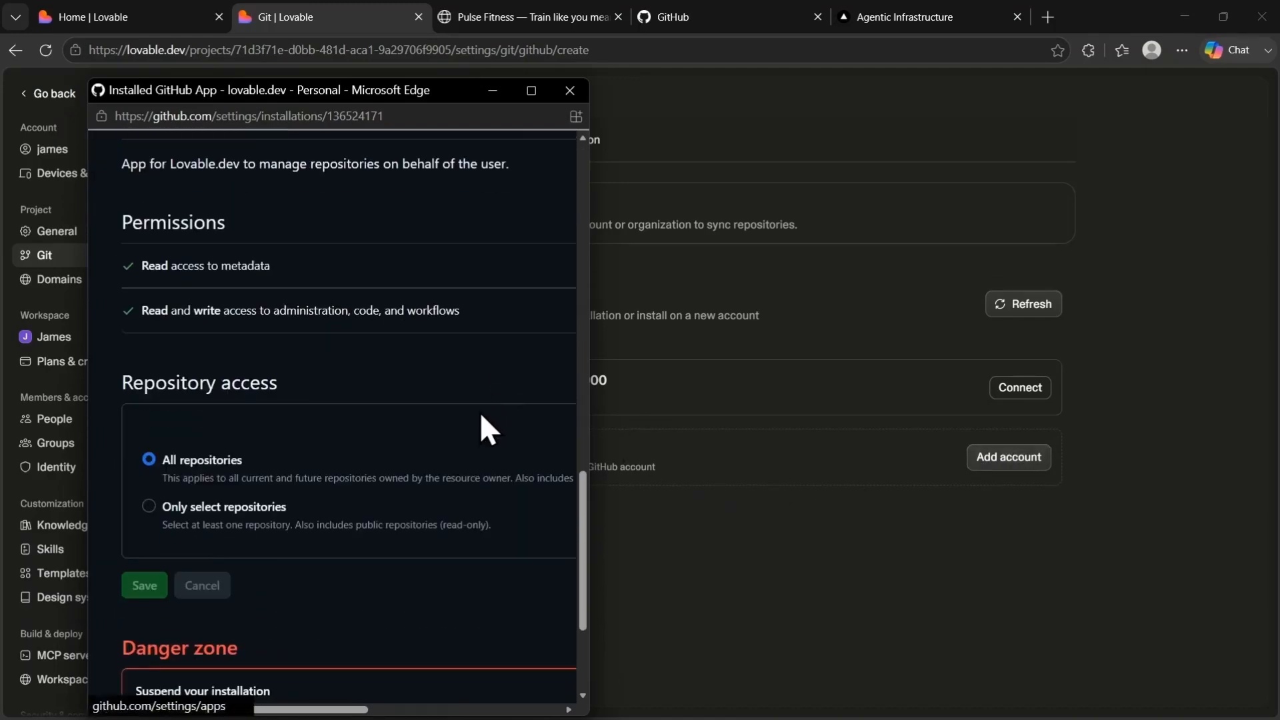
pyautogui.click(569, 91)
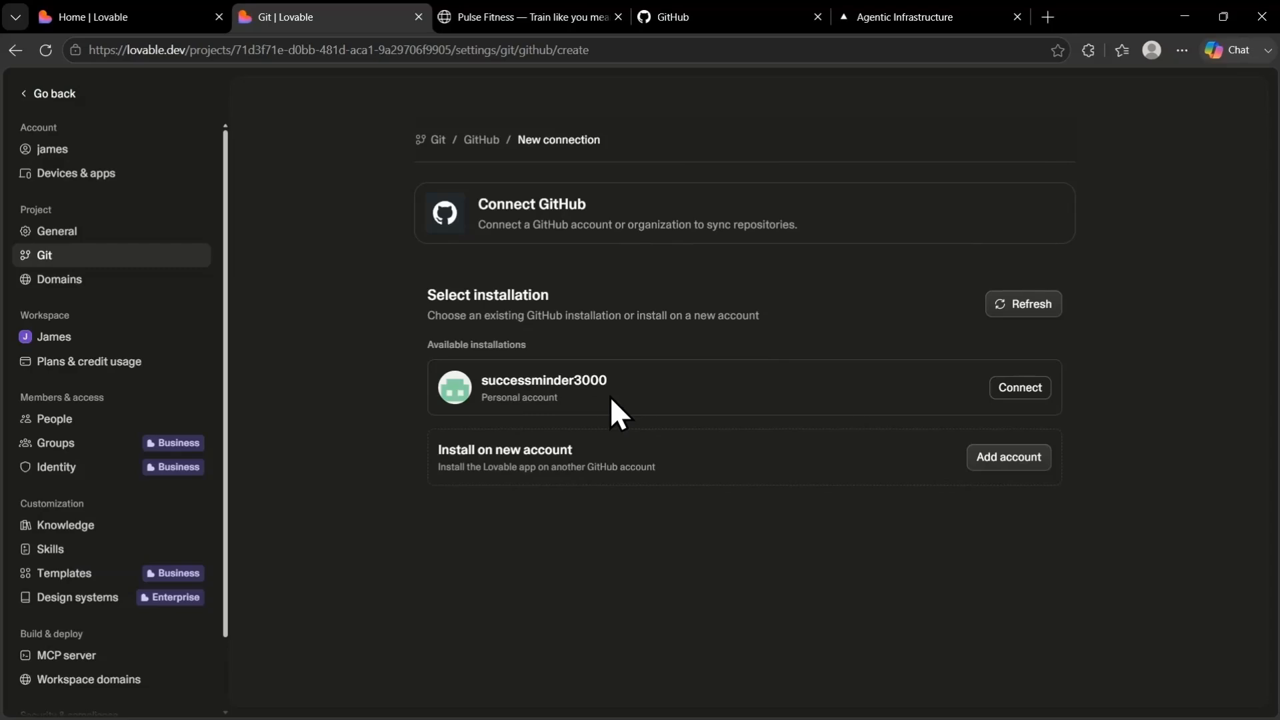
pyautogui.click(1014, 389)
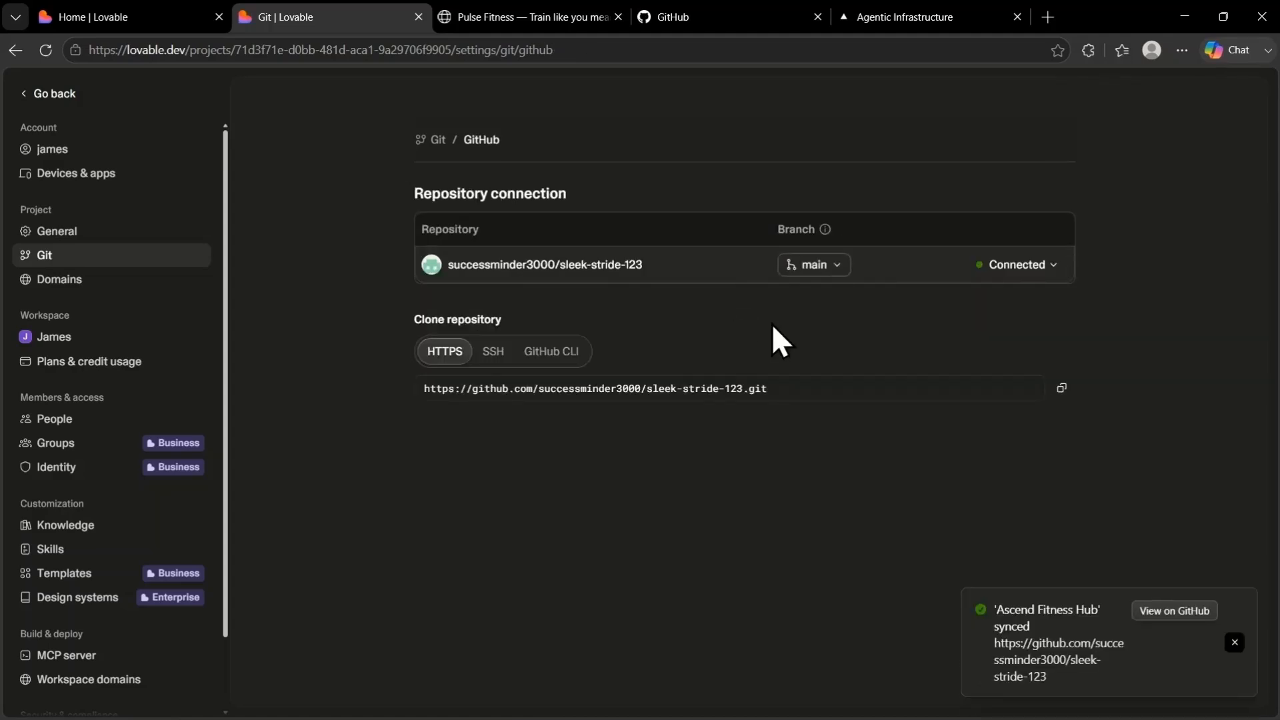
# Open the synced sleek-stride-123 repository on GitHub and look through its file list
pyautogui.click(1166, 613)
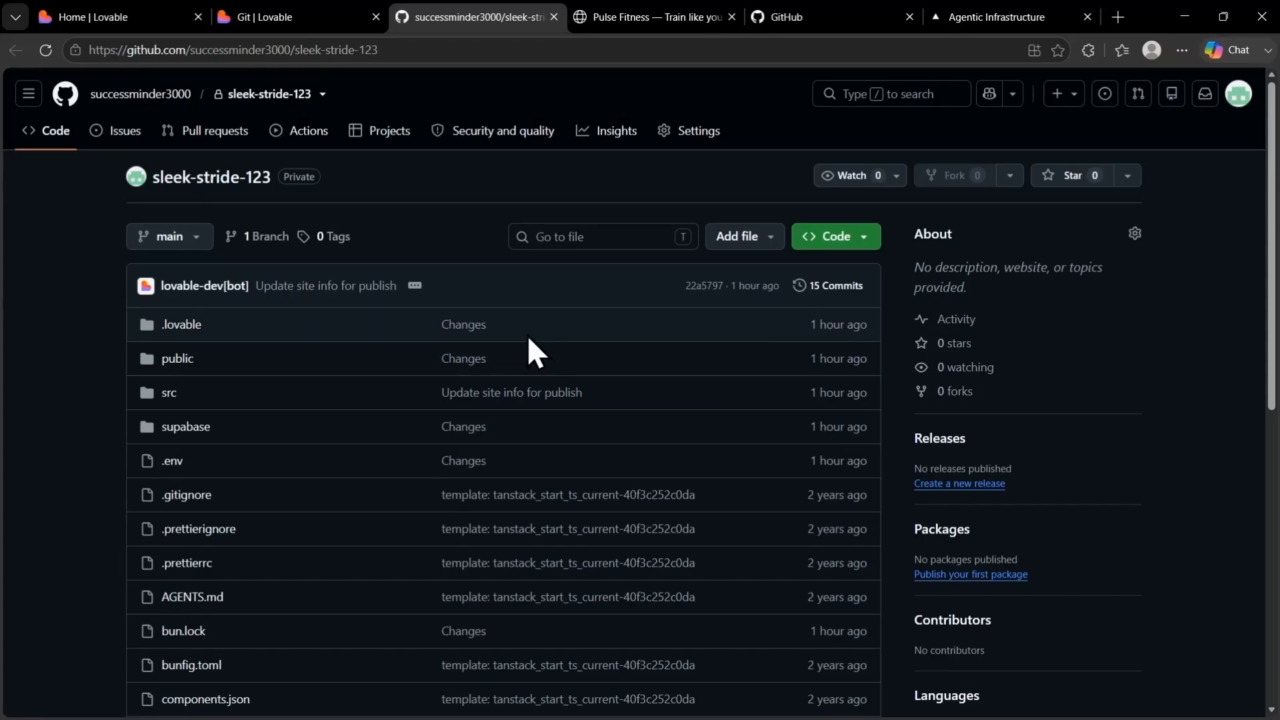
pyautogui.scroll(-3, 548, 338)
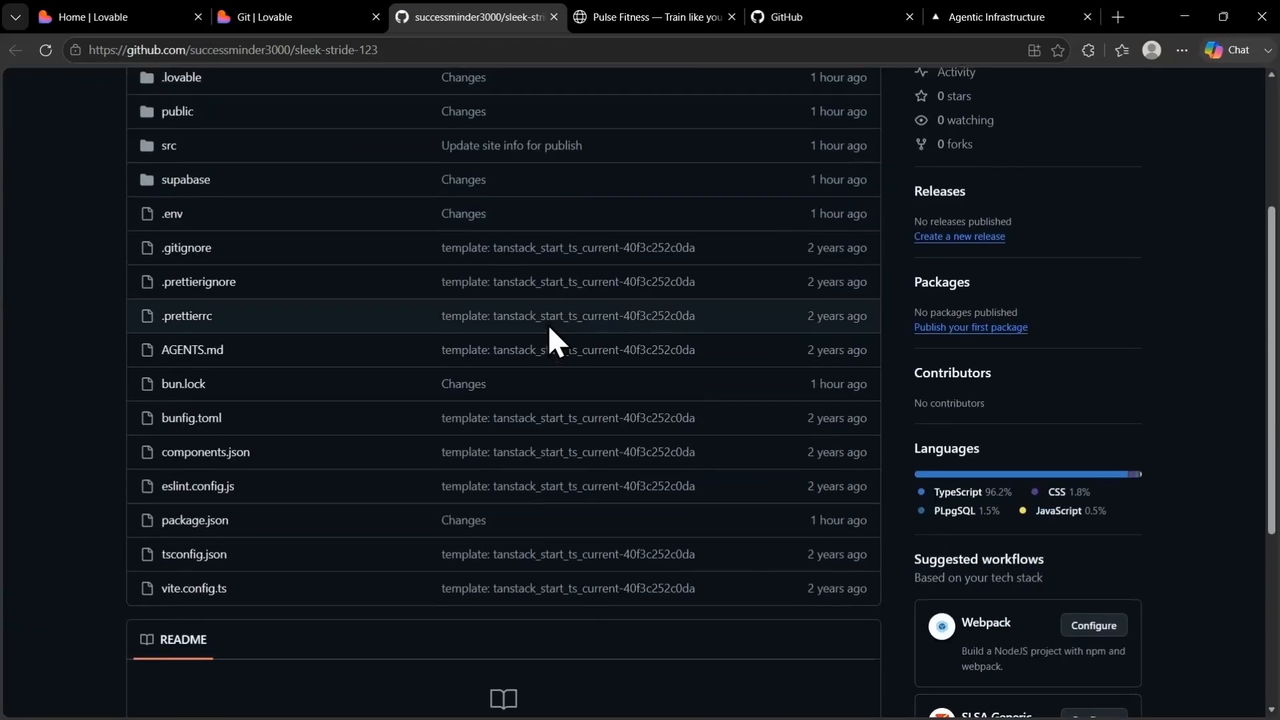
pyautogui.scroll(3, 554, 333)
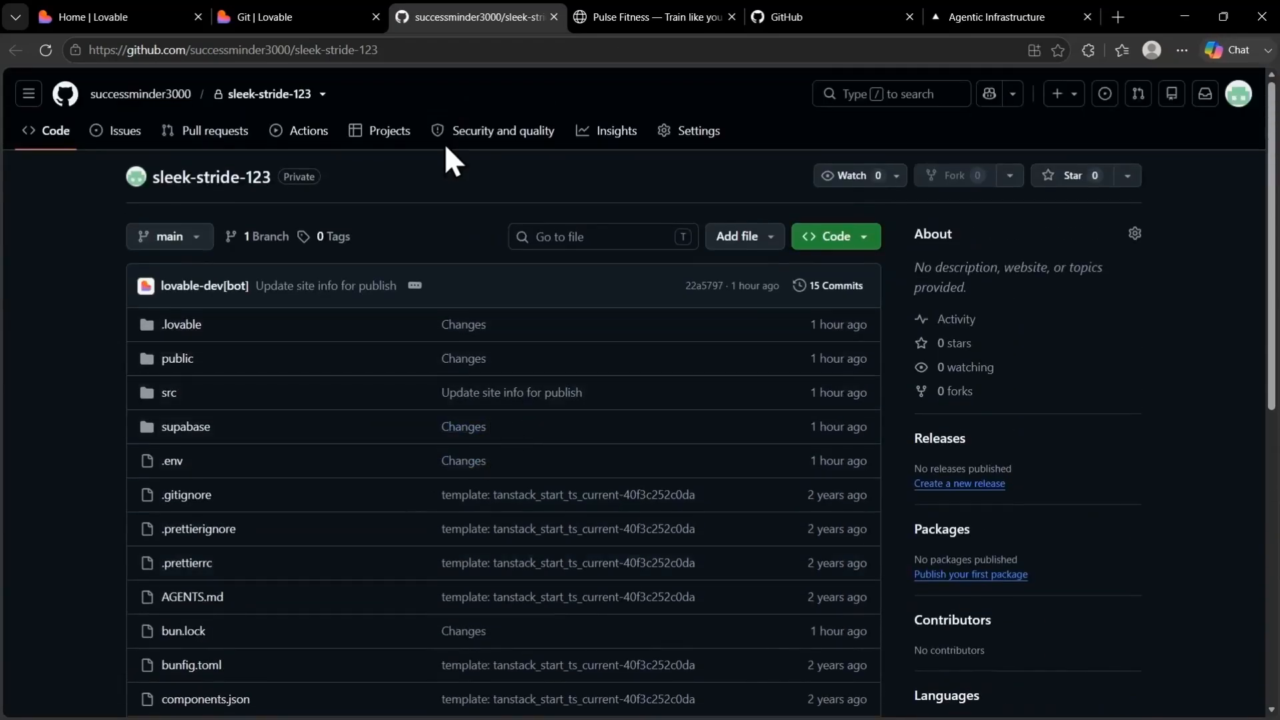
# Look over the published Pulse Fitness site, including its membership plans
pyautogui.click(627, 17)
pyautogui.scroll(-5, 794, 373)
pyautogui.scroll(-15, 811, 313)
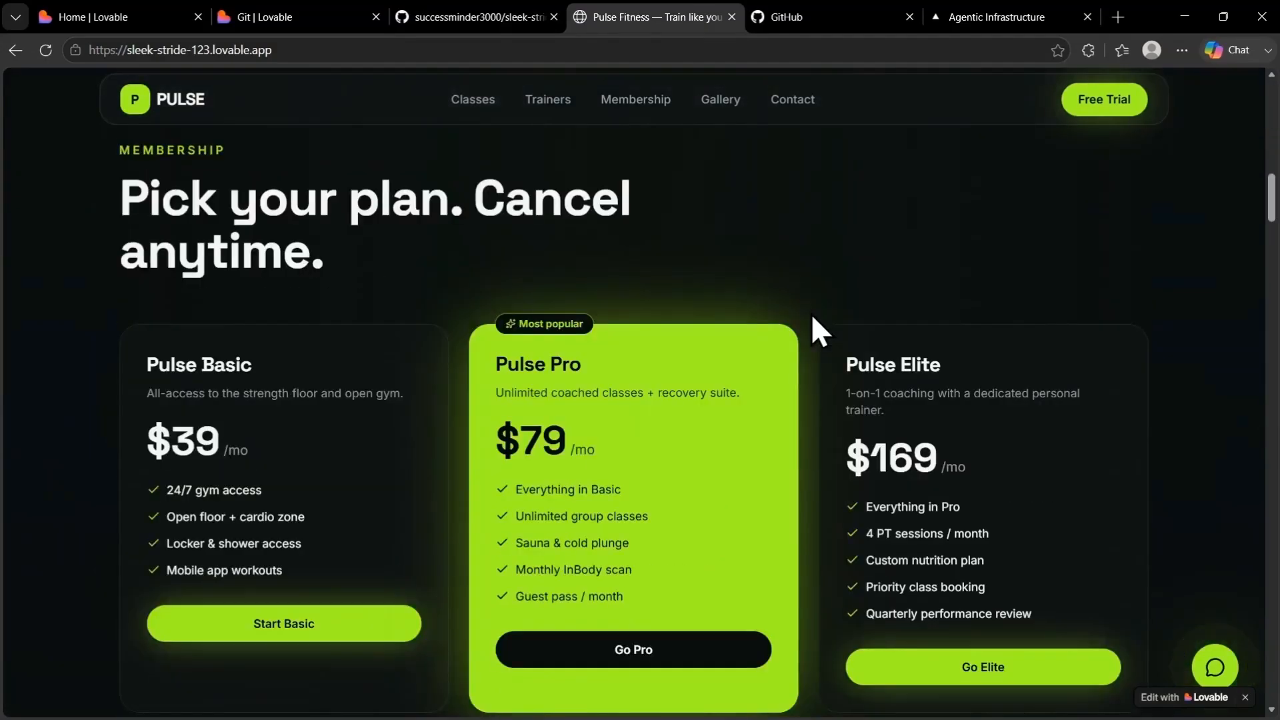
pyautogui.scroll(10, 811, 314)
pyautogui.scroll(10, 812, 317)
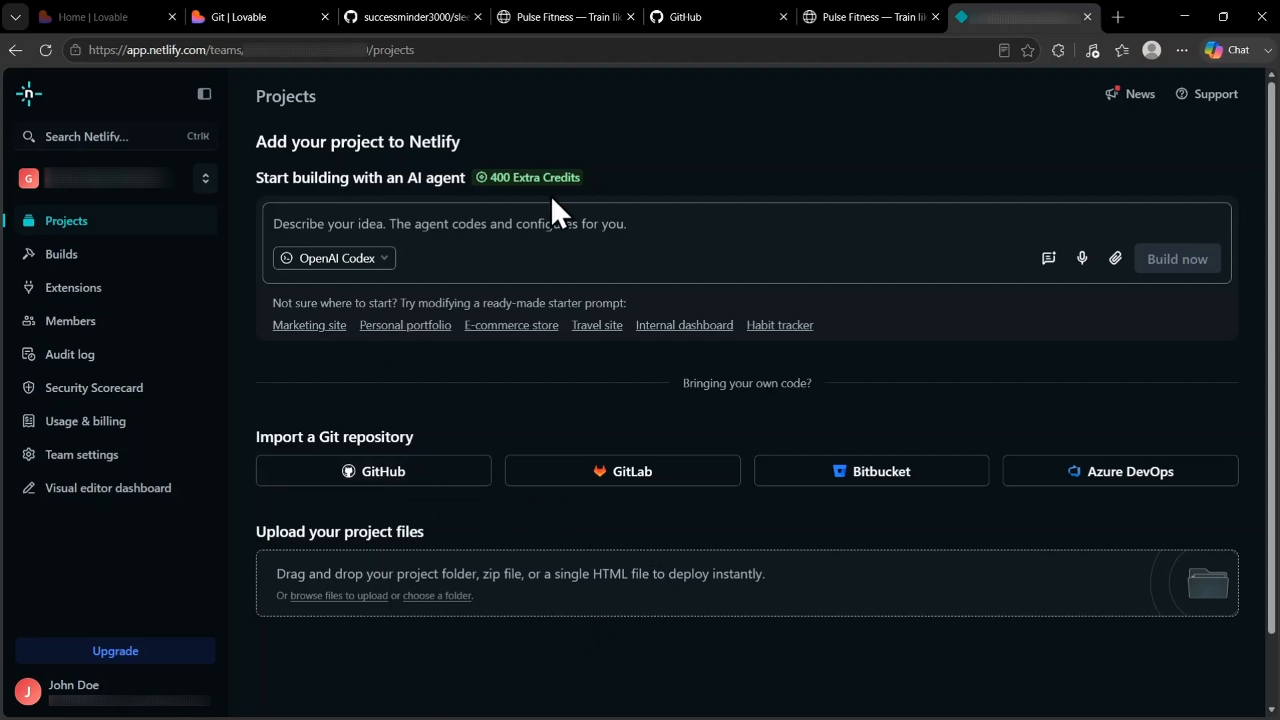
# Check the clone and download options of the sleek-stride-123 repository on GitHub, and return to Netlify
pyautogui.click(402, 15)
pyautogui.click(833, 240)
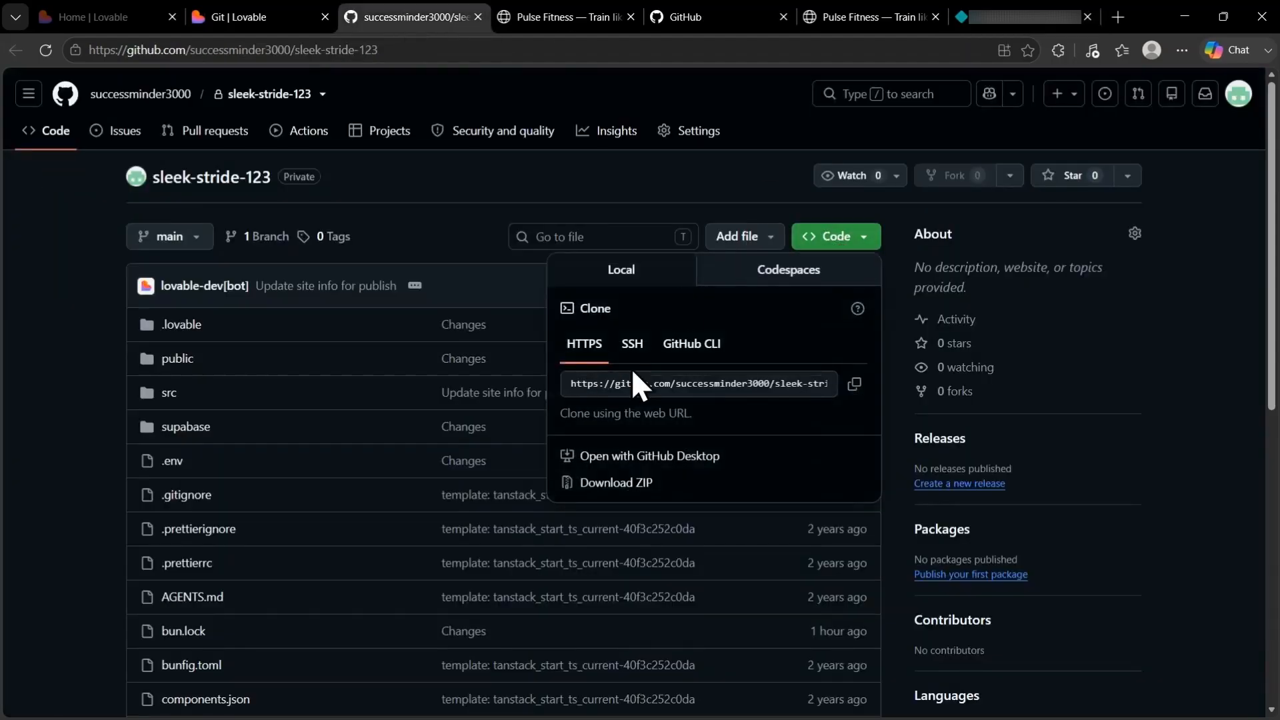
pyautogui.click(1032, 20)
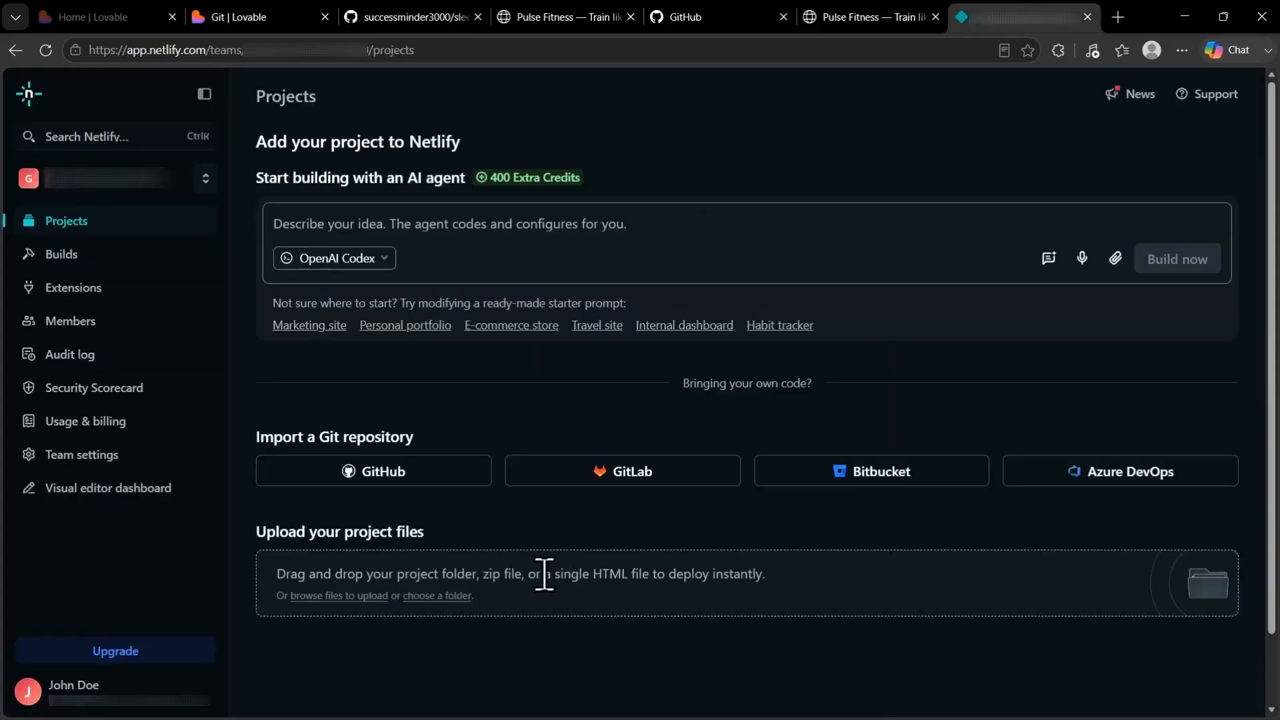
# Import from GitHub in Netlify, authorizing Netlify and installing it on the GitHub account for all repositories
pyautogui.click(394, 490)
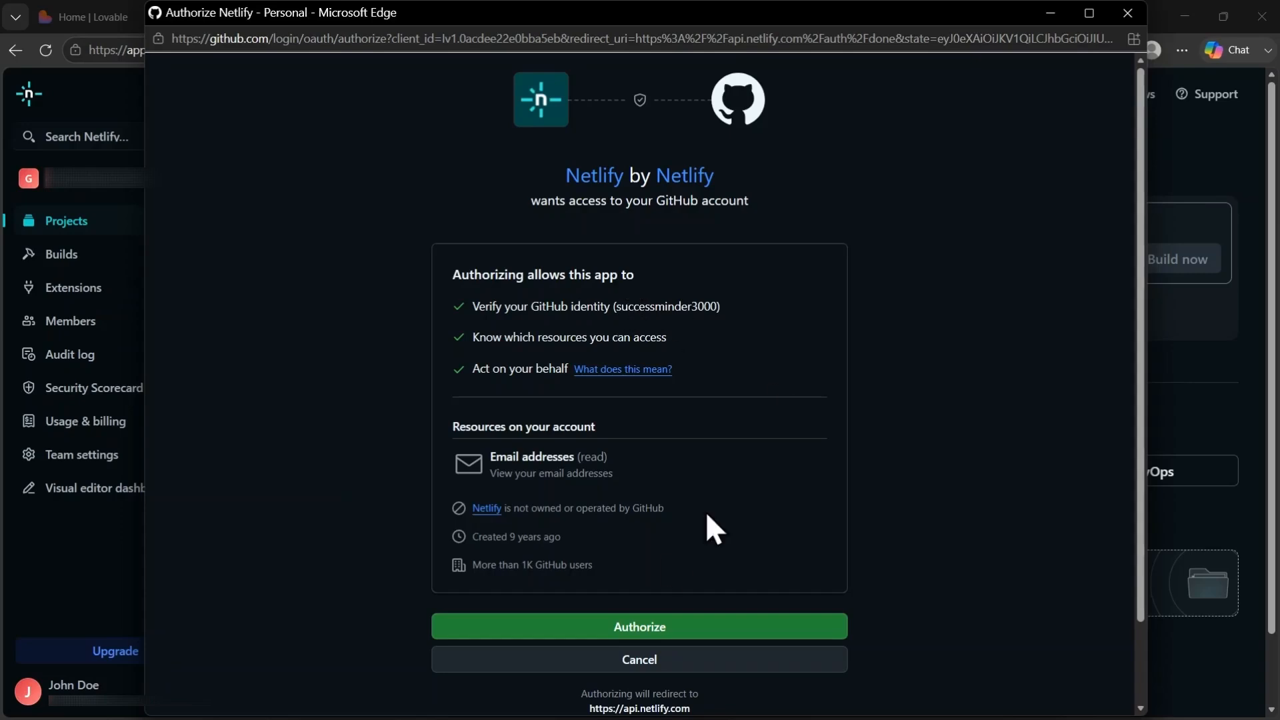
pyautogui.click(641, 630)
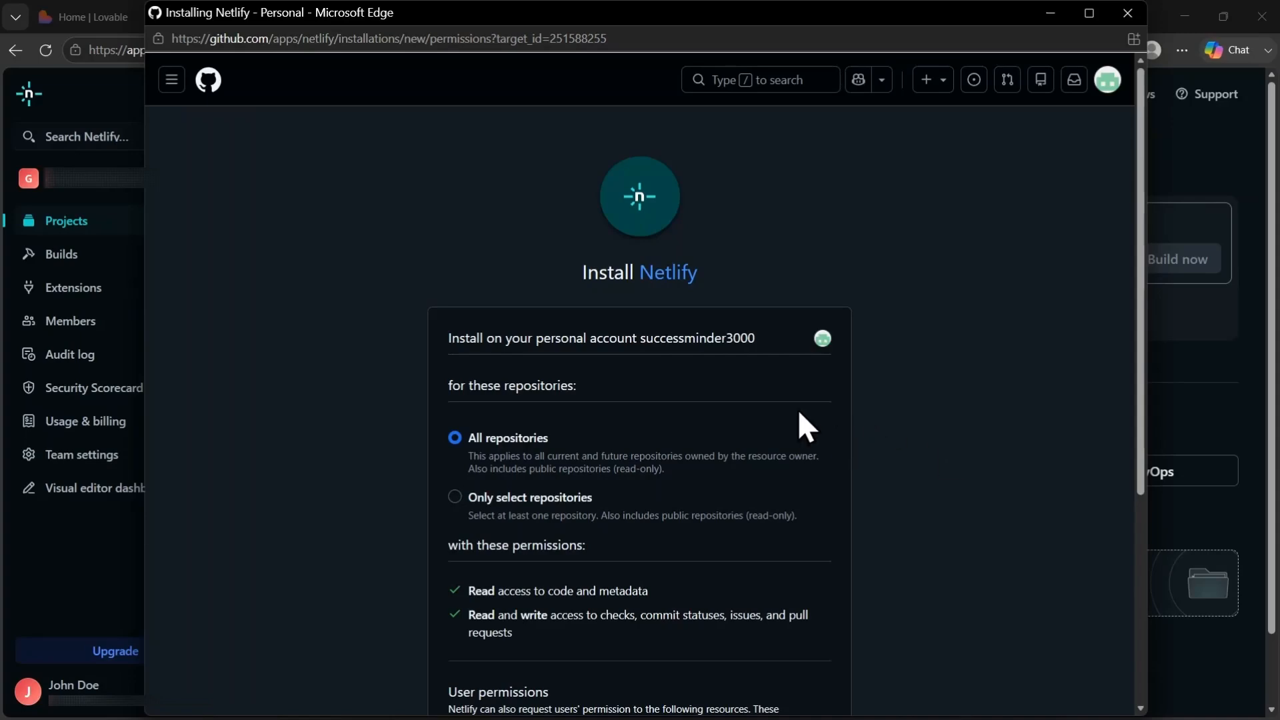
pyautogui.scroll(-3, 806, 376)
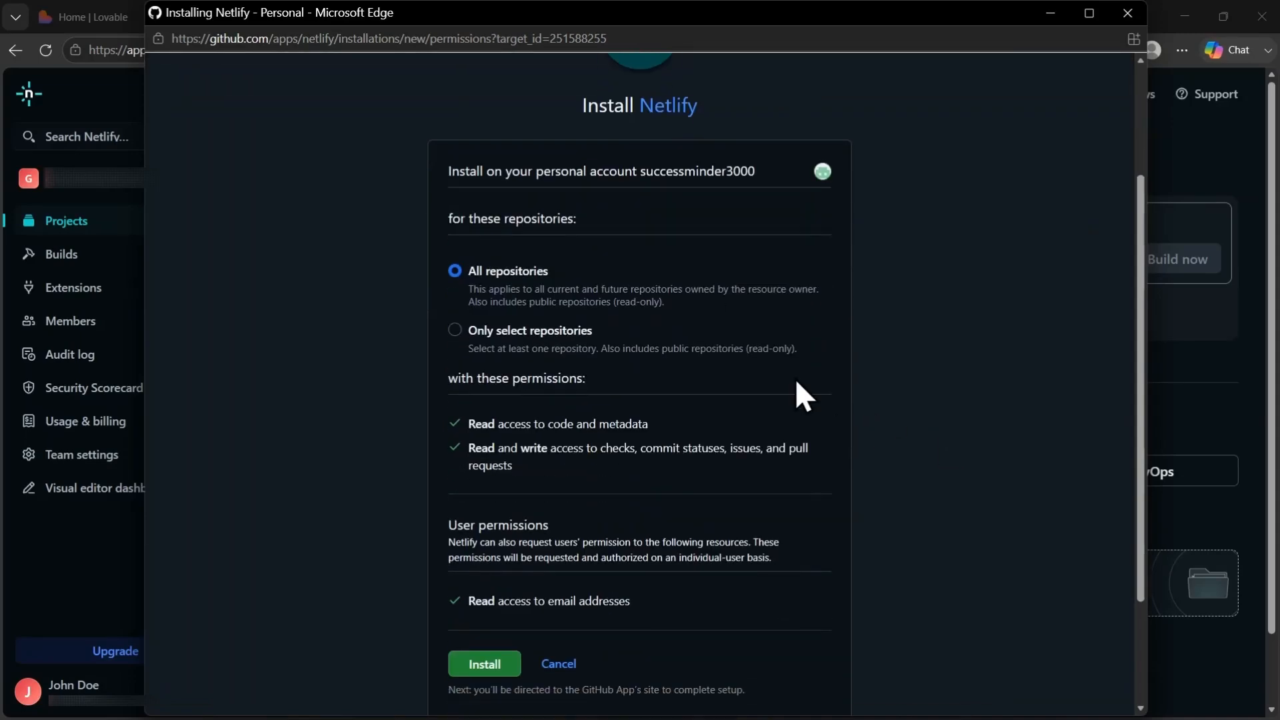
pyautogui.click(467, 664)
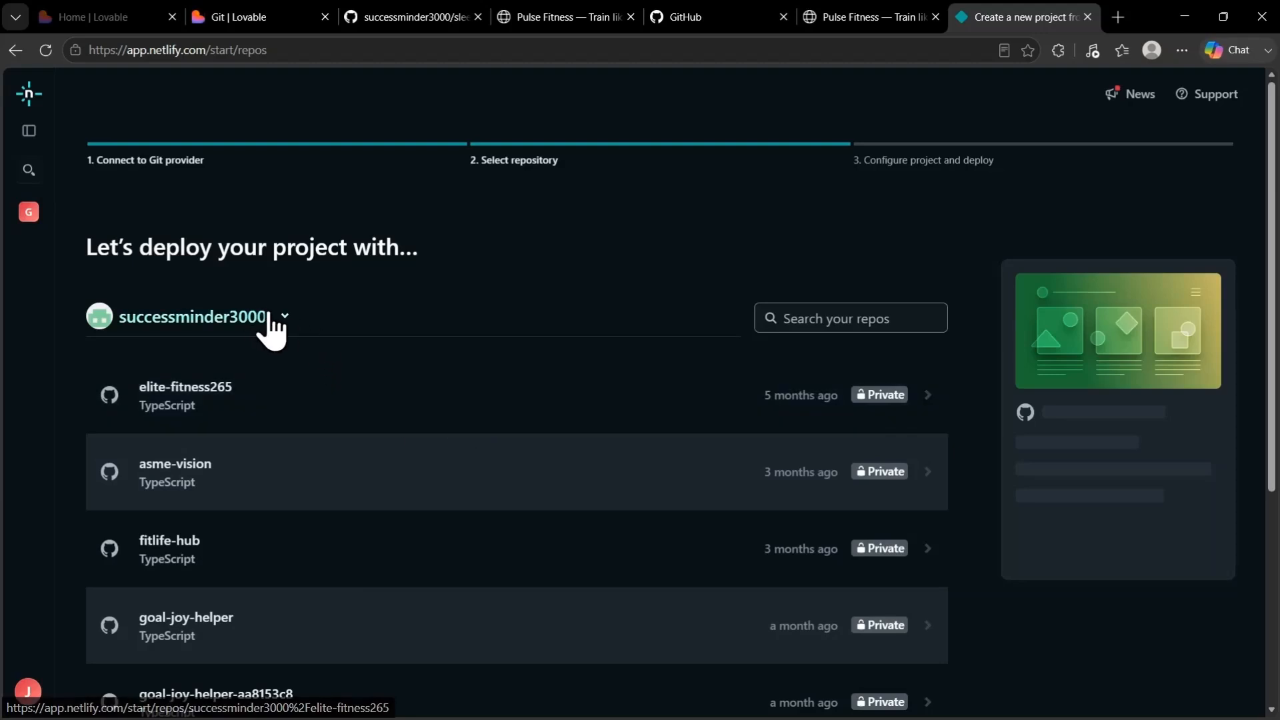
# Choose the sleek-stride-123 repository of the connected GitHub account as the one to deploy
pyautogui.click(283, 317)
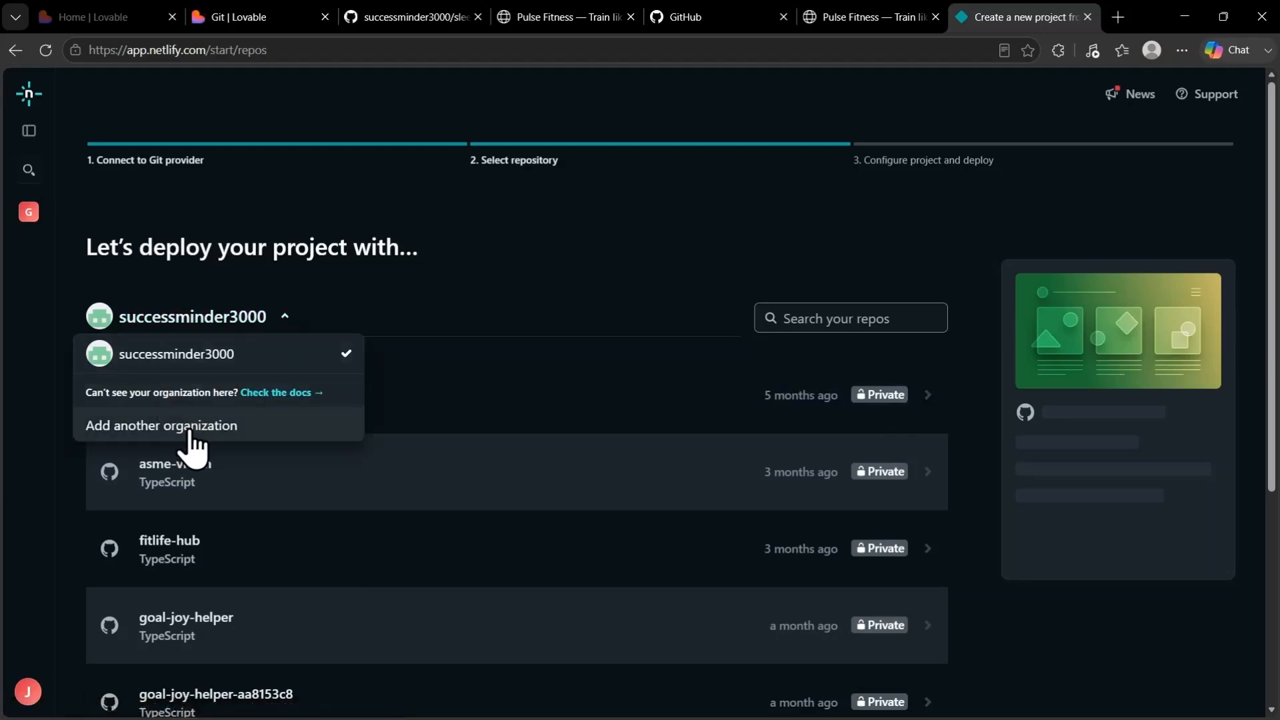
pyautogui.click(285, 316)
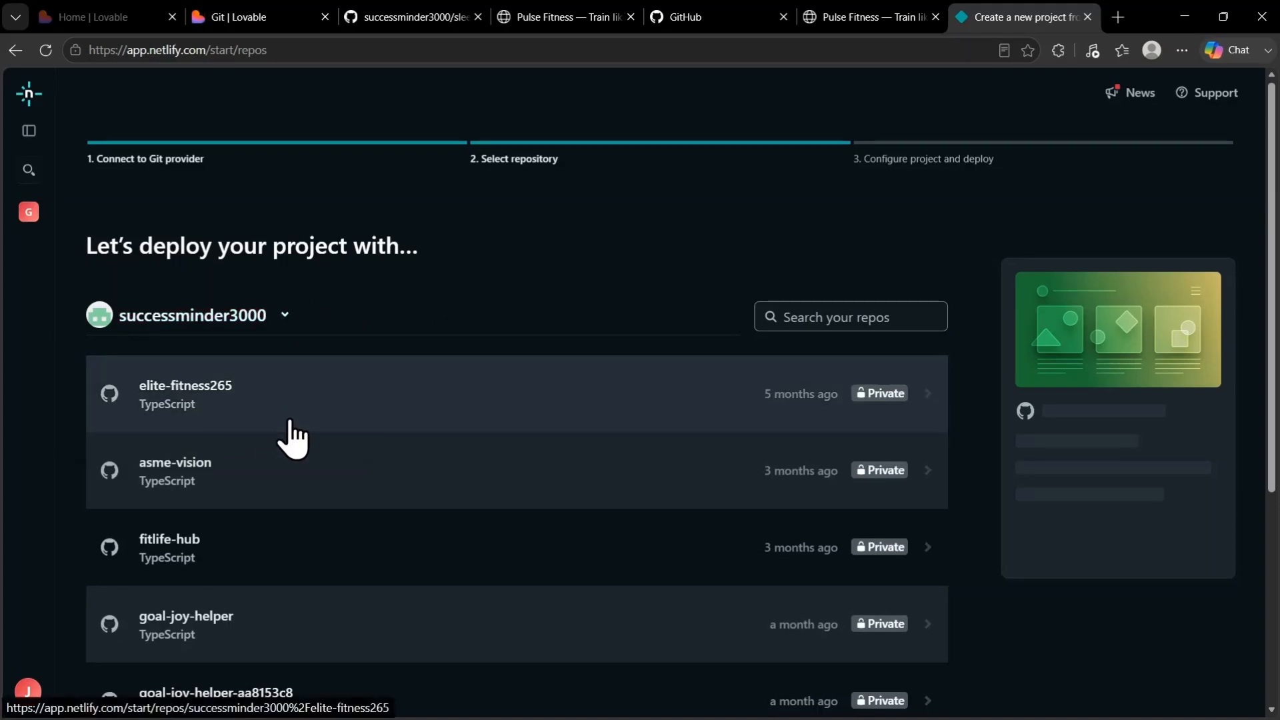
pyautogui.scroll(-2, 286, 434)
pyautogui.scroll(-2, 398, 440)
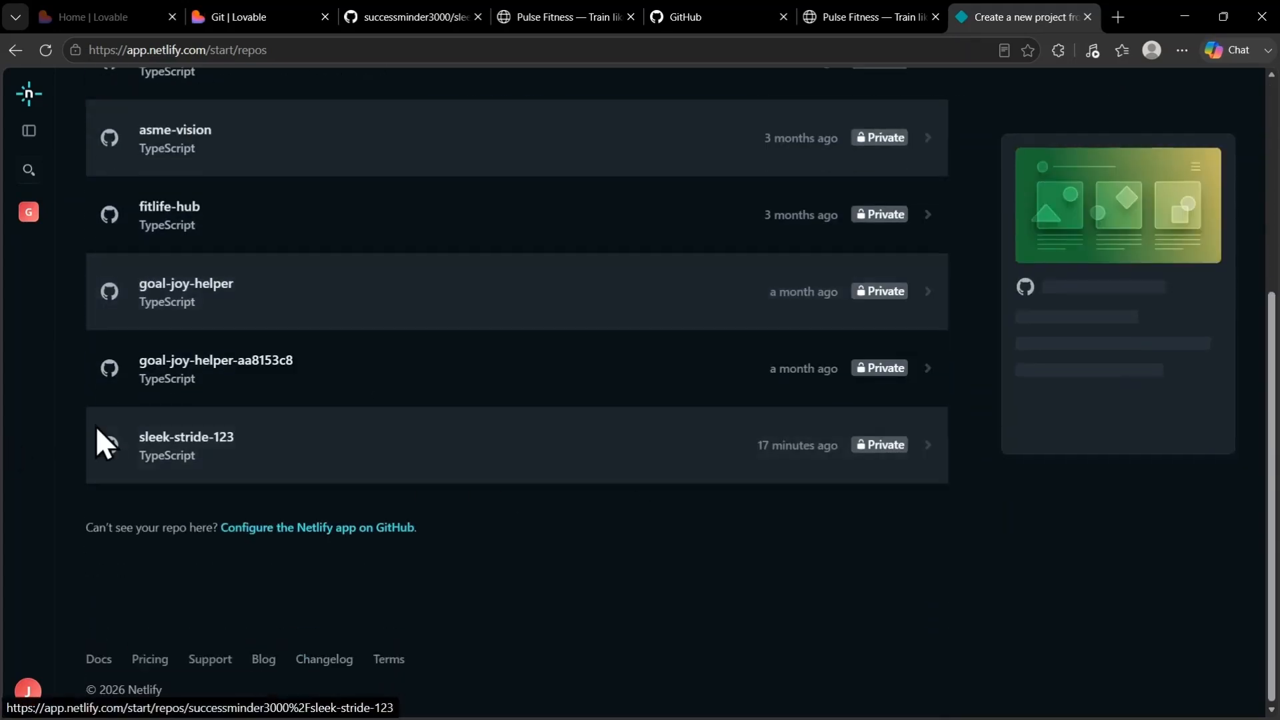
pyautogui.click(765, 446)
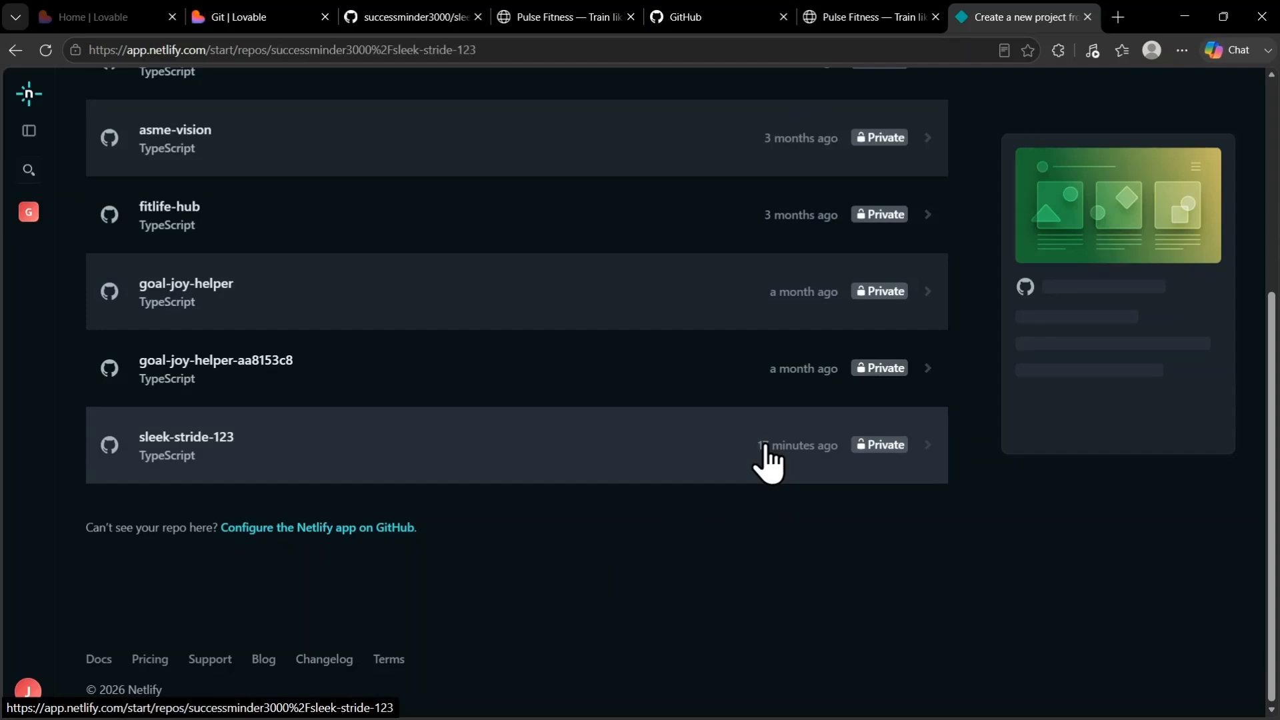
# Name the Netlify project sleek-stride
pyautogui.click(215, 499)
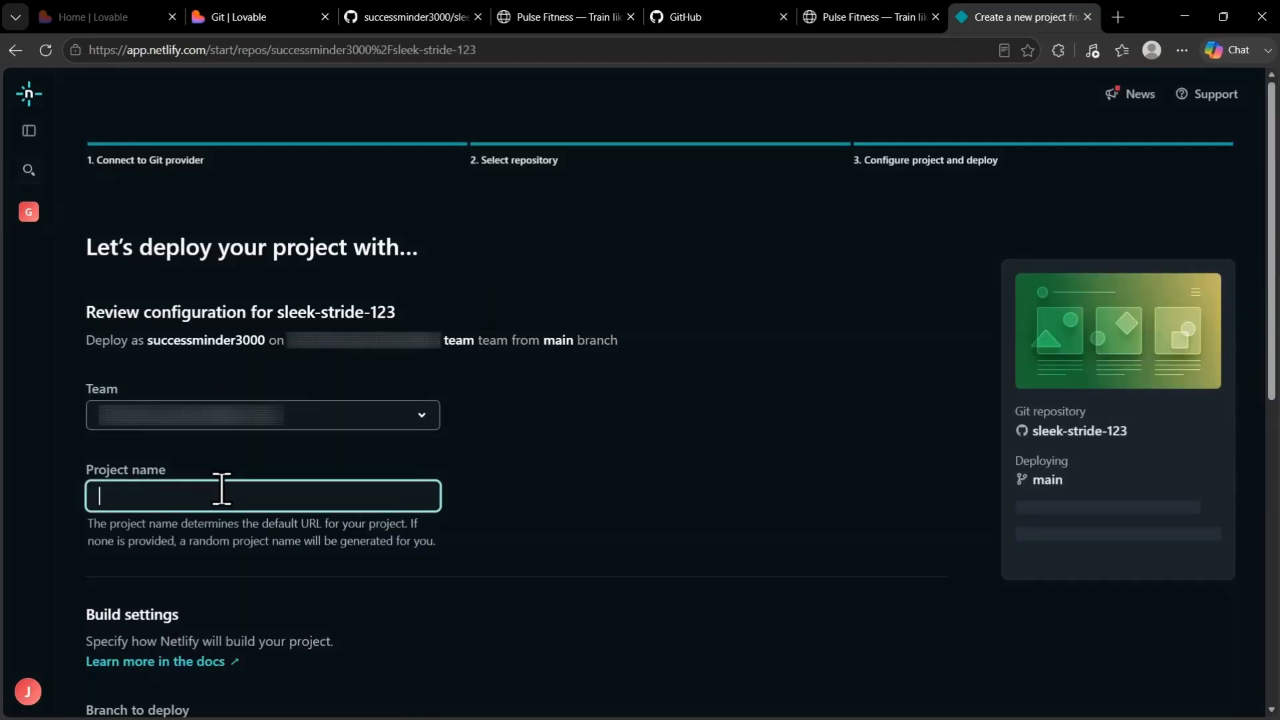
pyautogui.write('sleek-stride')
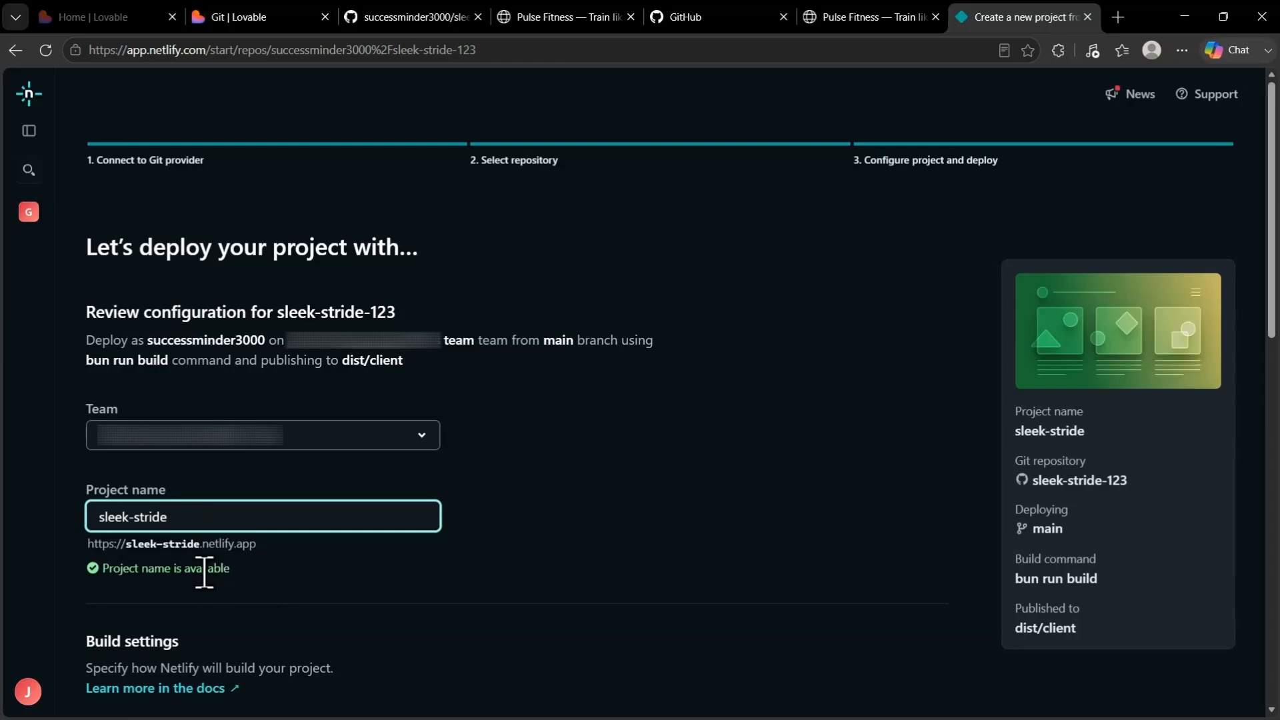
pyautogui.click(394, 583)
# Review the branch, build command and publish directory, and deploy sleek-stride with these build settings as they are
pyautogui.scroll(-5, 626, 427)
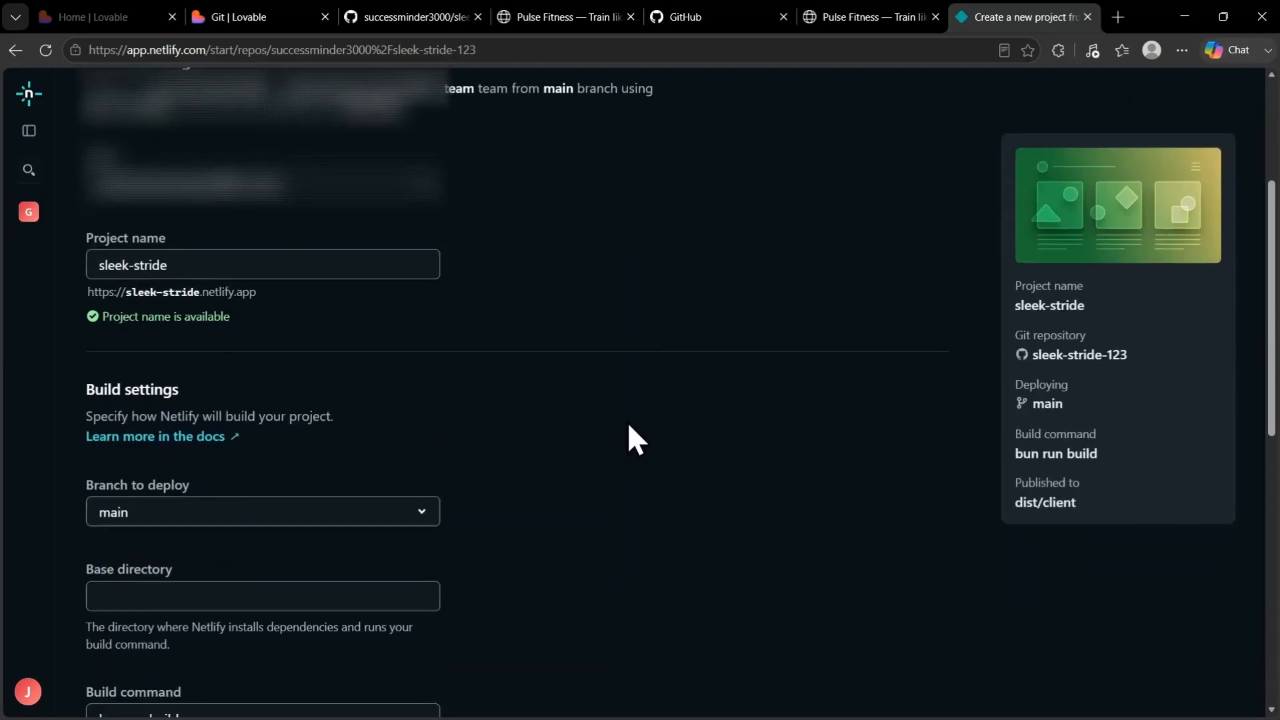
pyautogui.scroll(-1, 629, 426)
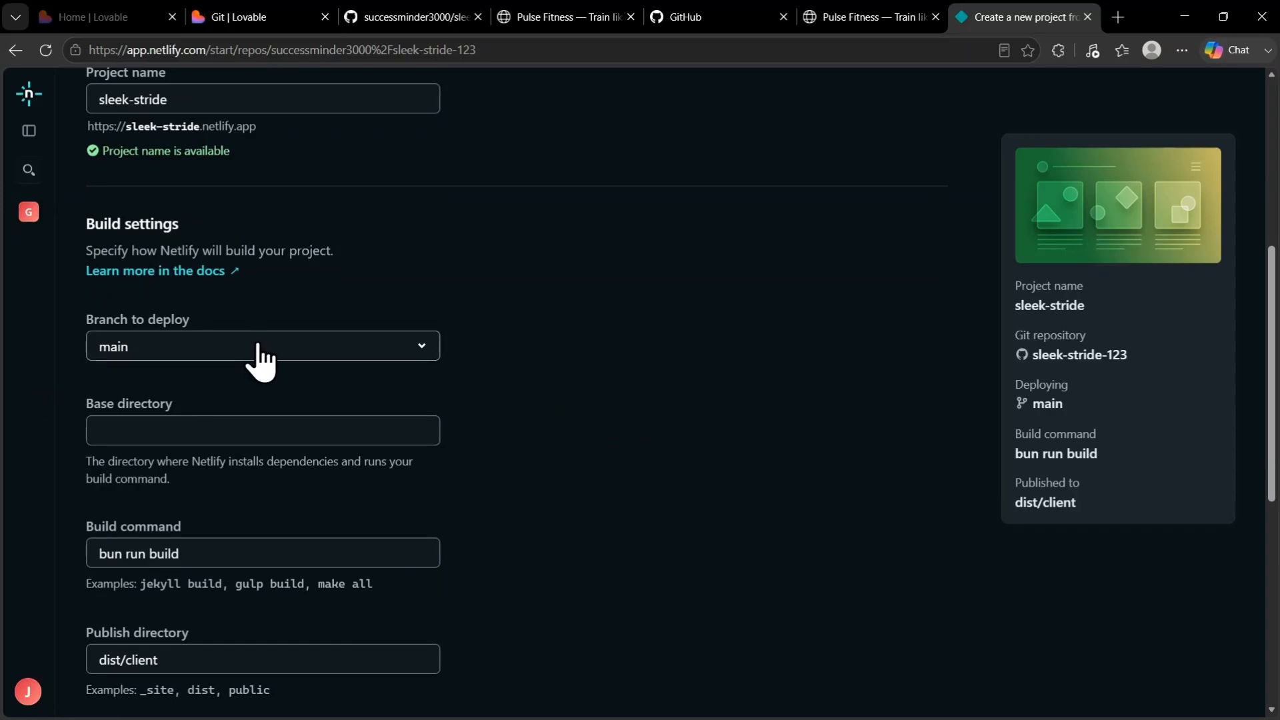
pyautogui.scroll(-1, 481, 305)
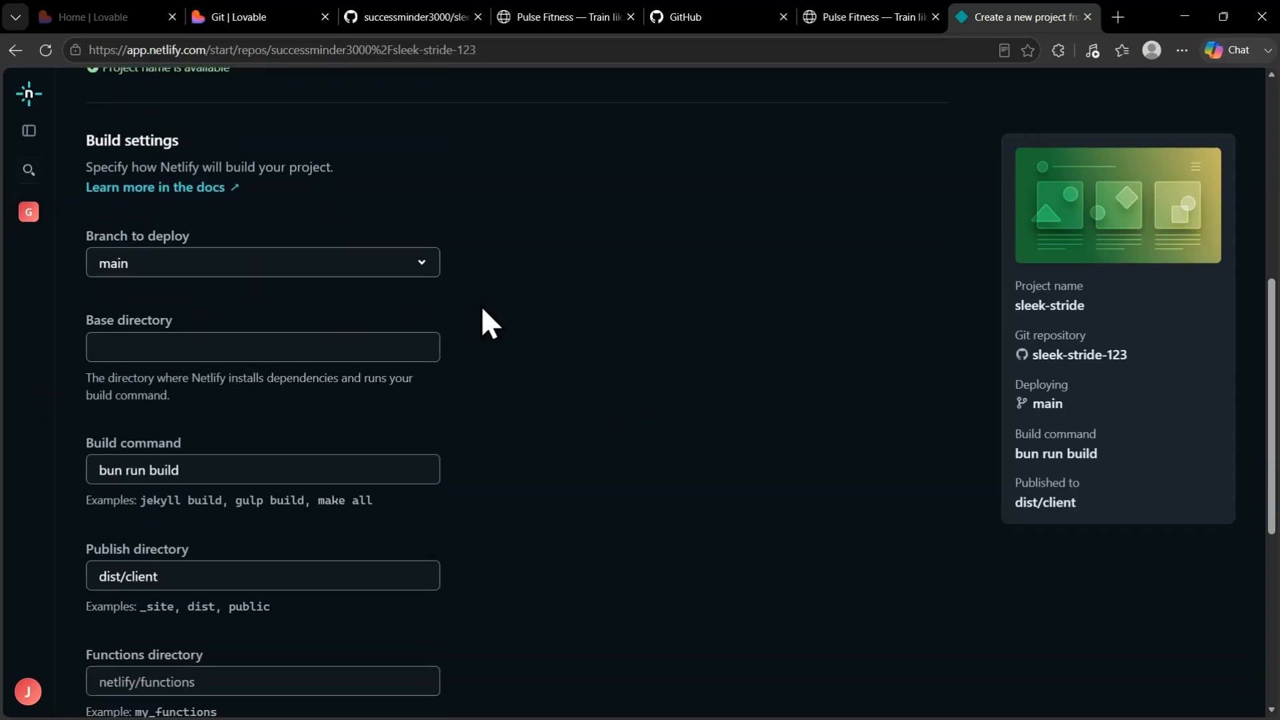
pyautogui.scroll(-4, 326, 311)
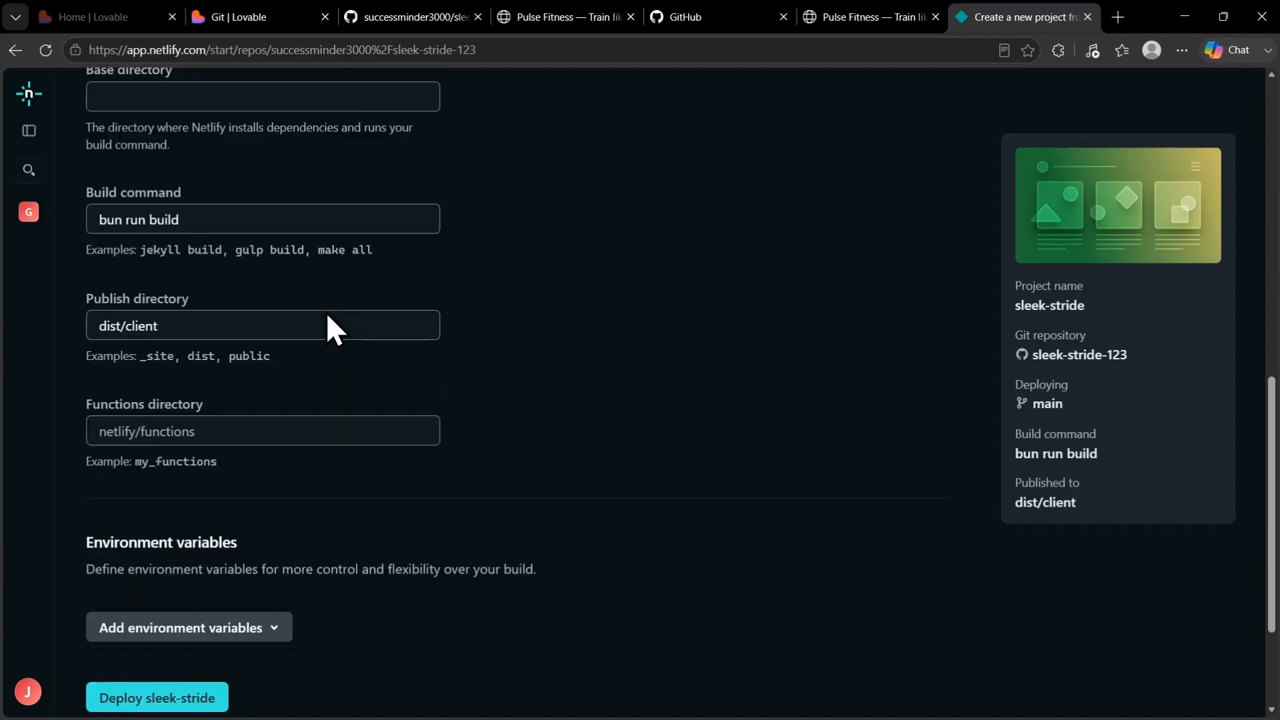
pyautogui.scroll(-1, 326, 315)
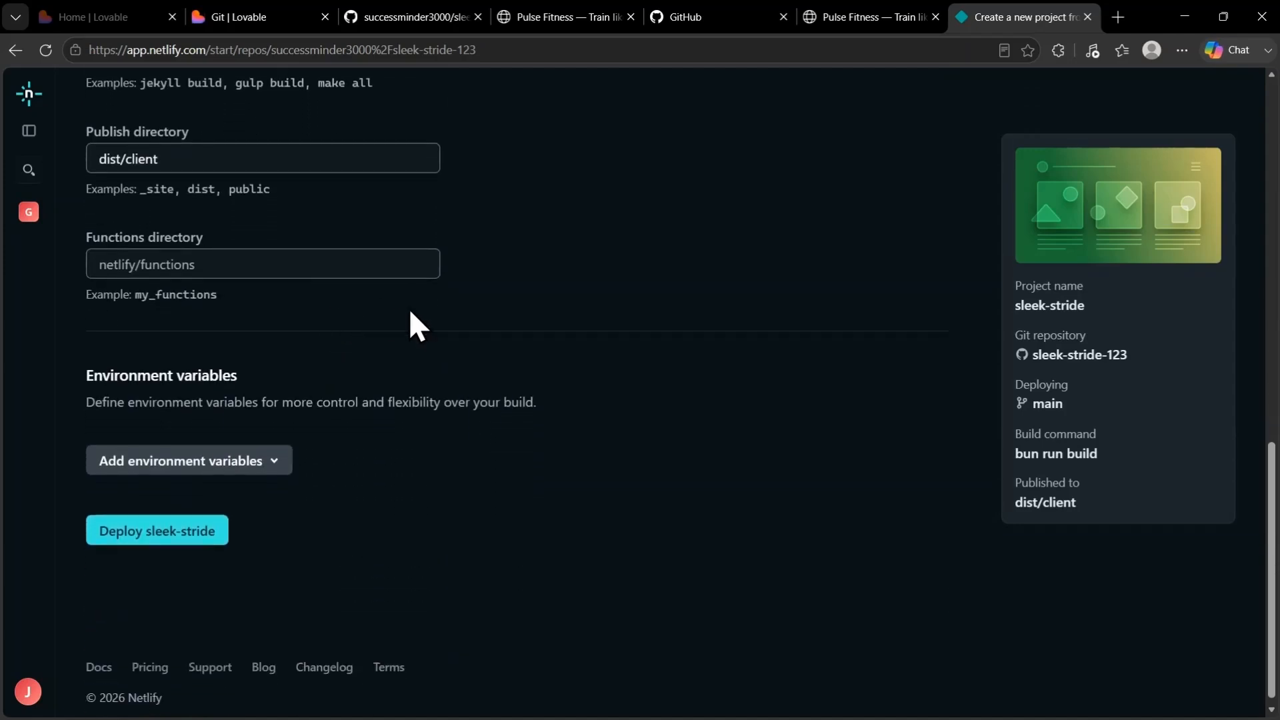
pyautogui.click(154, 533)
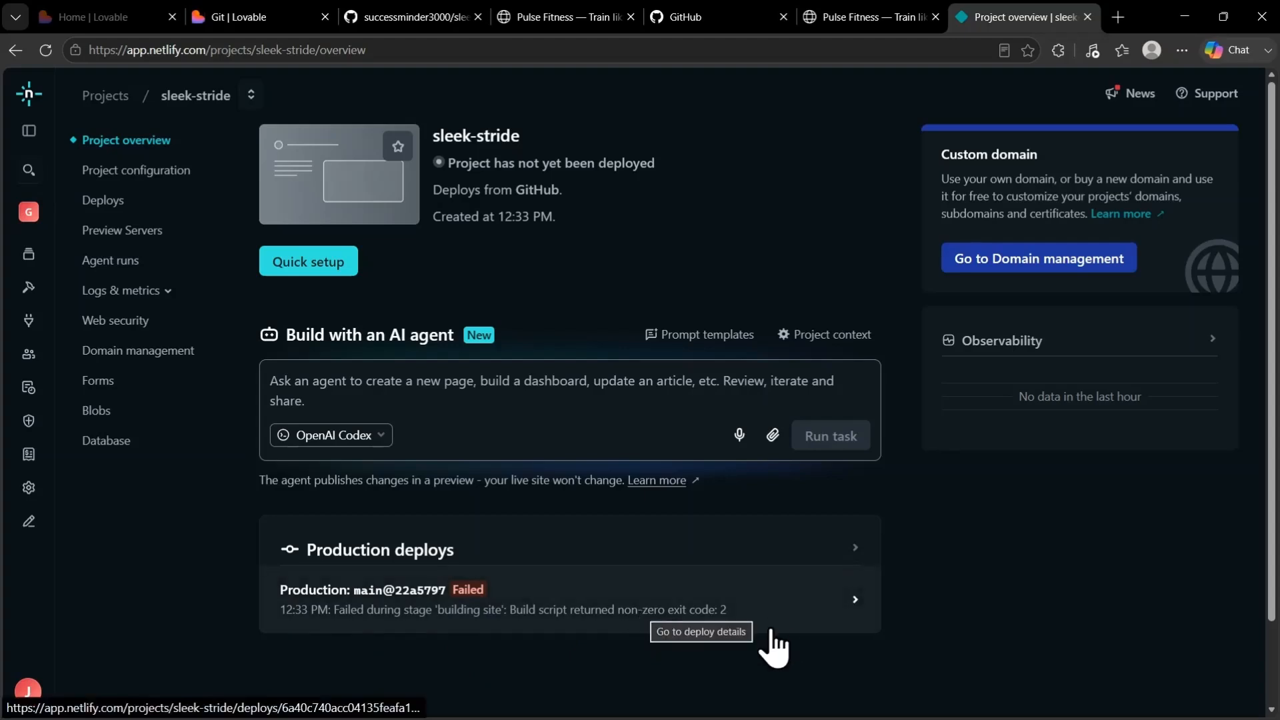
# Open the failed production deploy's details, request the AI explanation of the failure, and read its diagnosis and suggested fixes
pyautogui.click(752, 599)
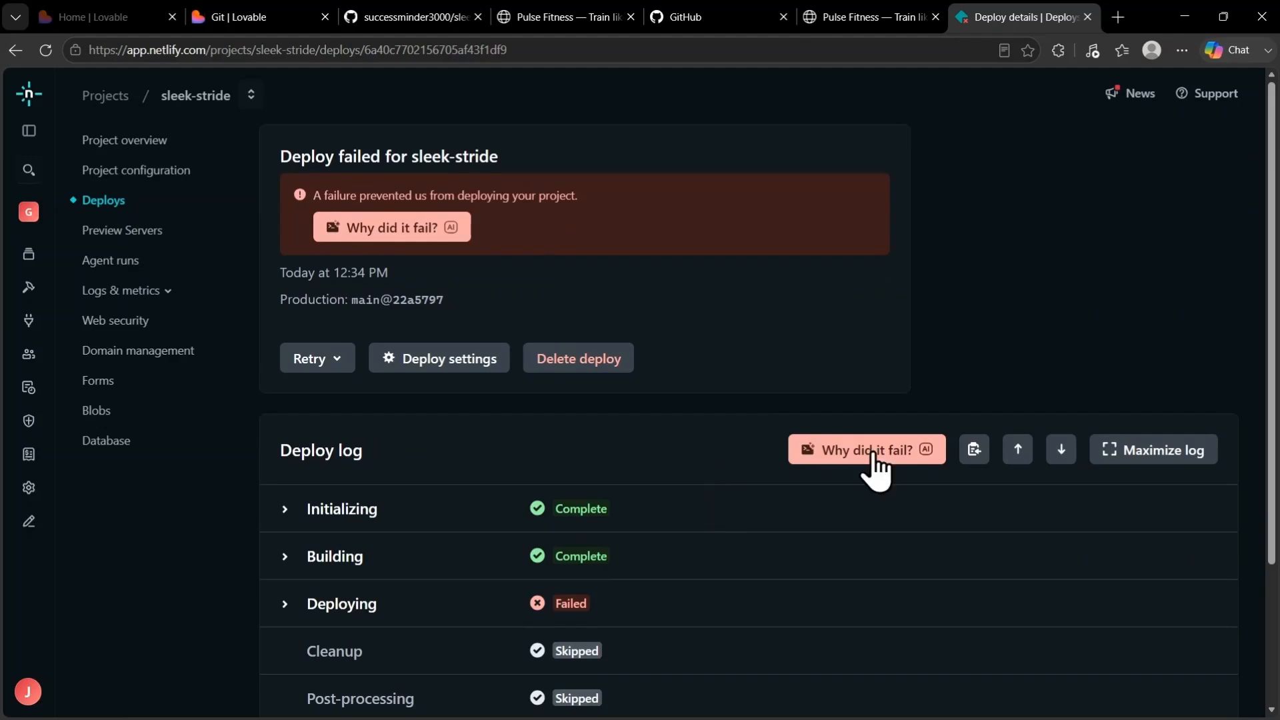
pyautogui.click(394, 230)
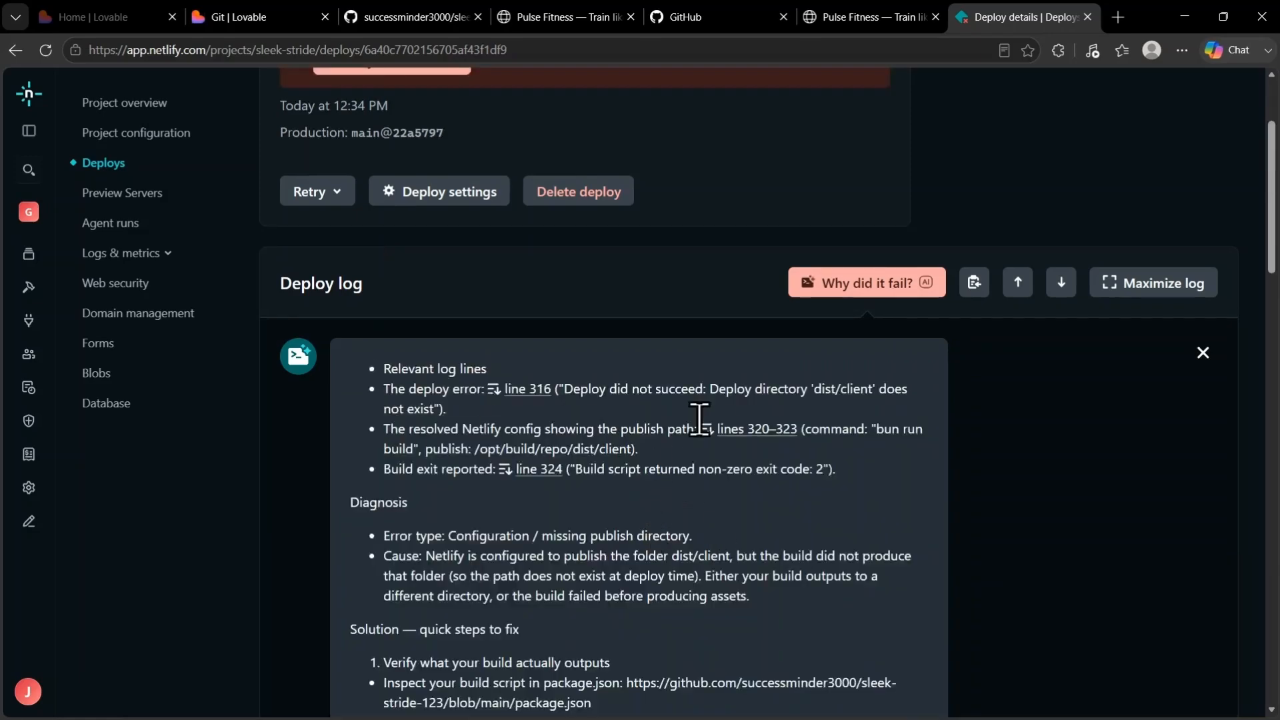
pyautogui.scroll(-3, 721, 403)
pyautogui.scroll(-5, 722, 405)
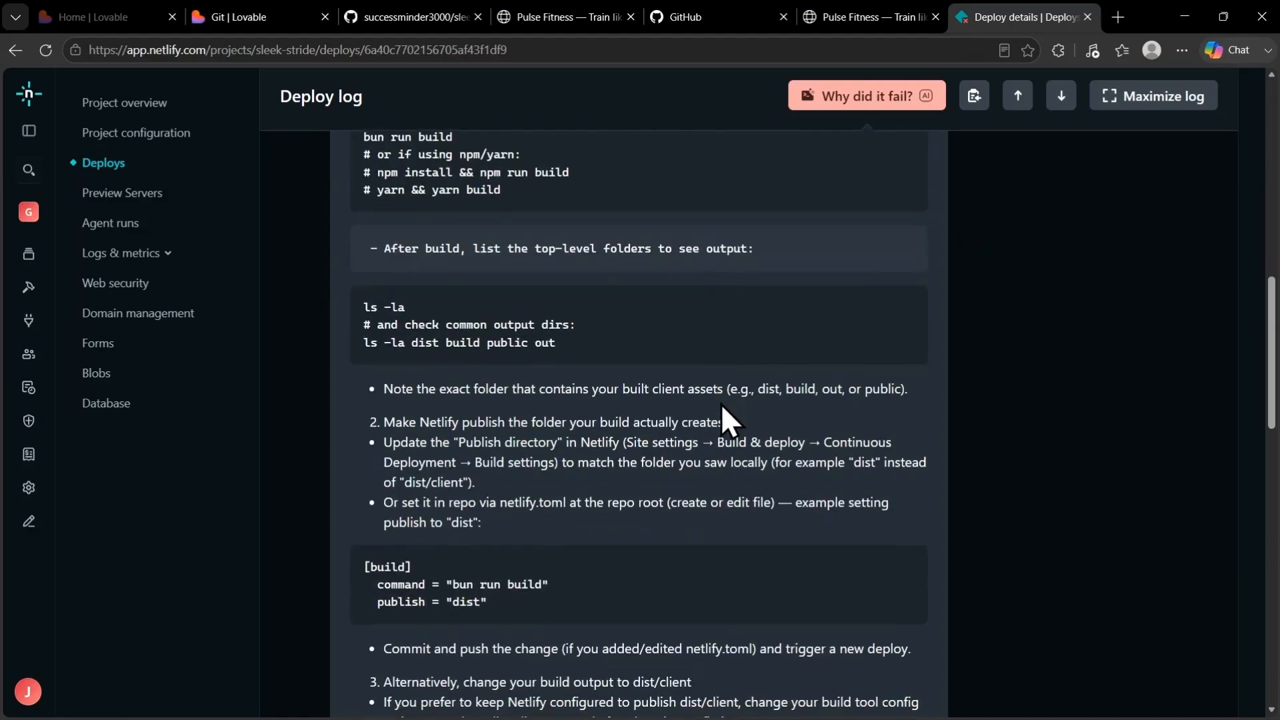
# Hand the failed deploy's AI diagnosis to the Netlify agent and run the fix task with OpenAI Codex
pyautogui.scroll(7, 722, 405)
pyautogui.scroll(-10, 721, 402)
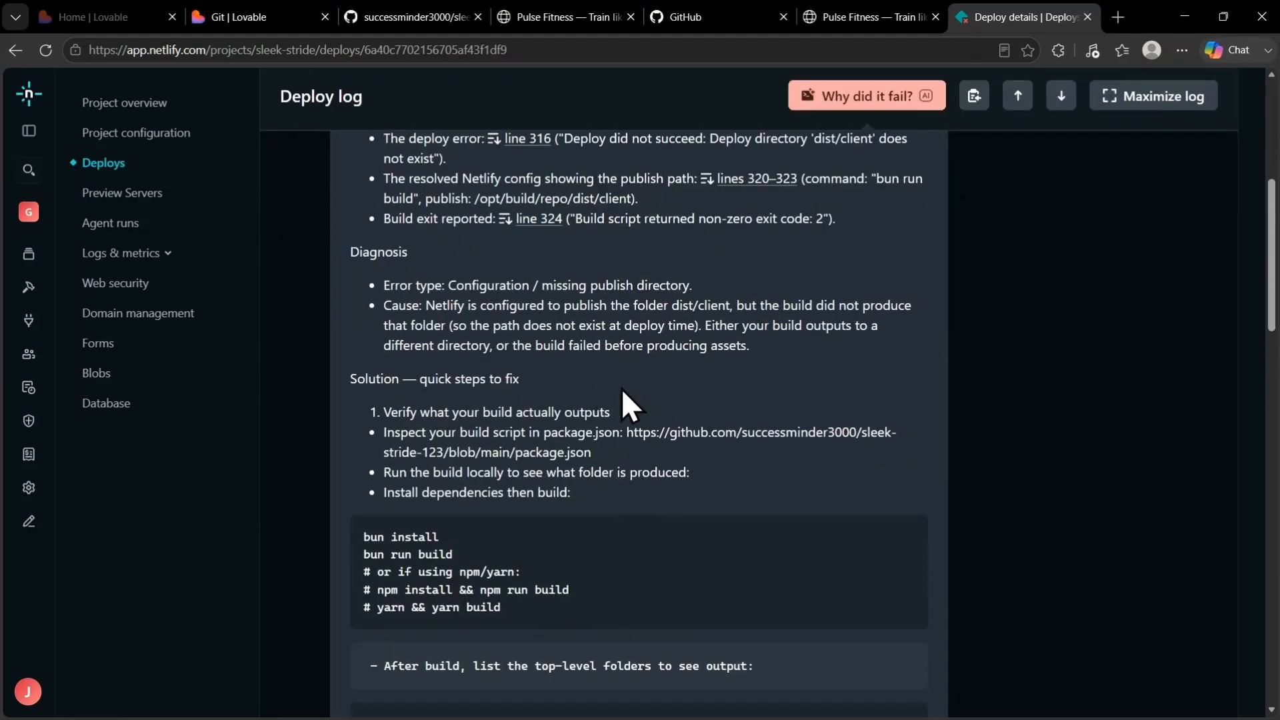
pyautogui.scroll(-10, 647, 400)
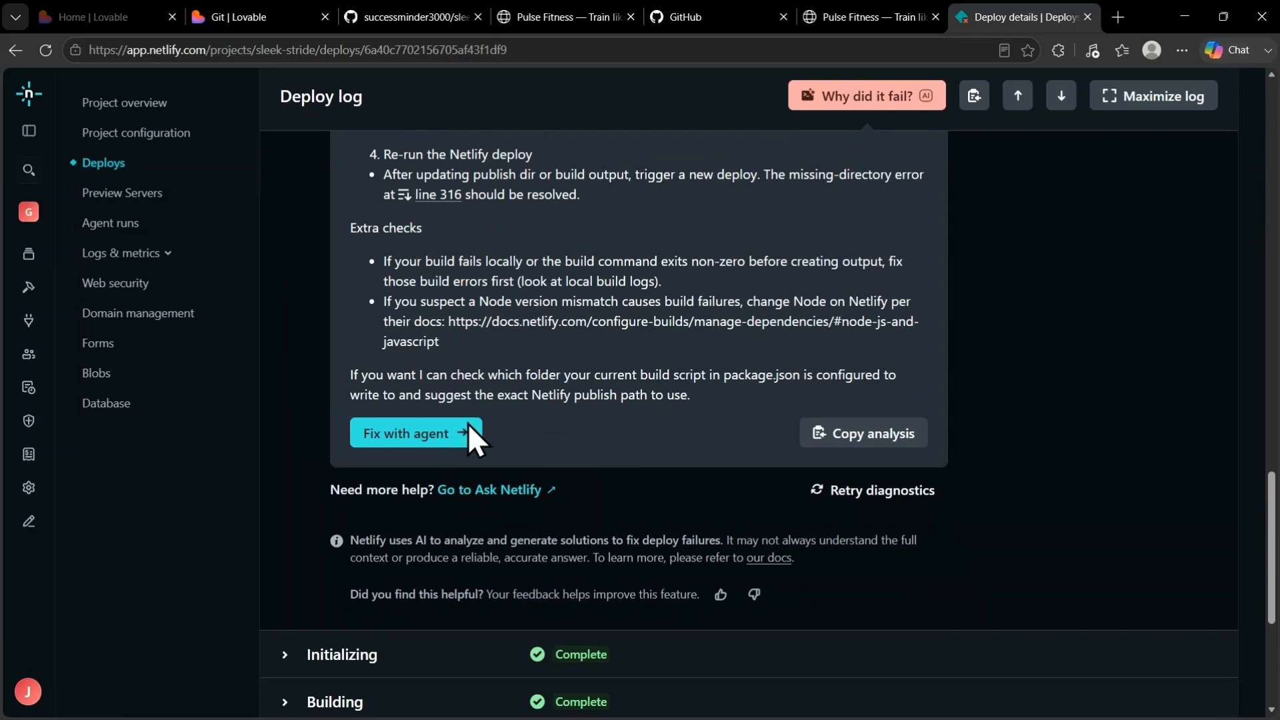
pyautogui.click(403, 439)
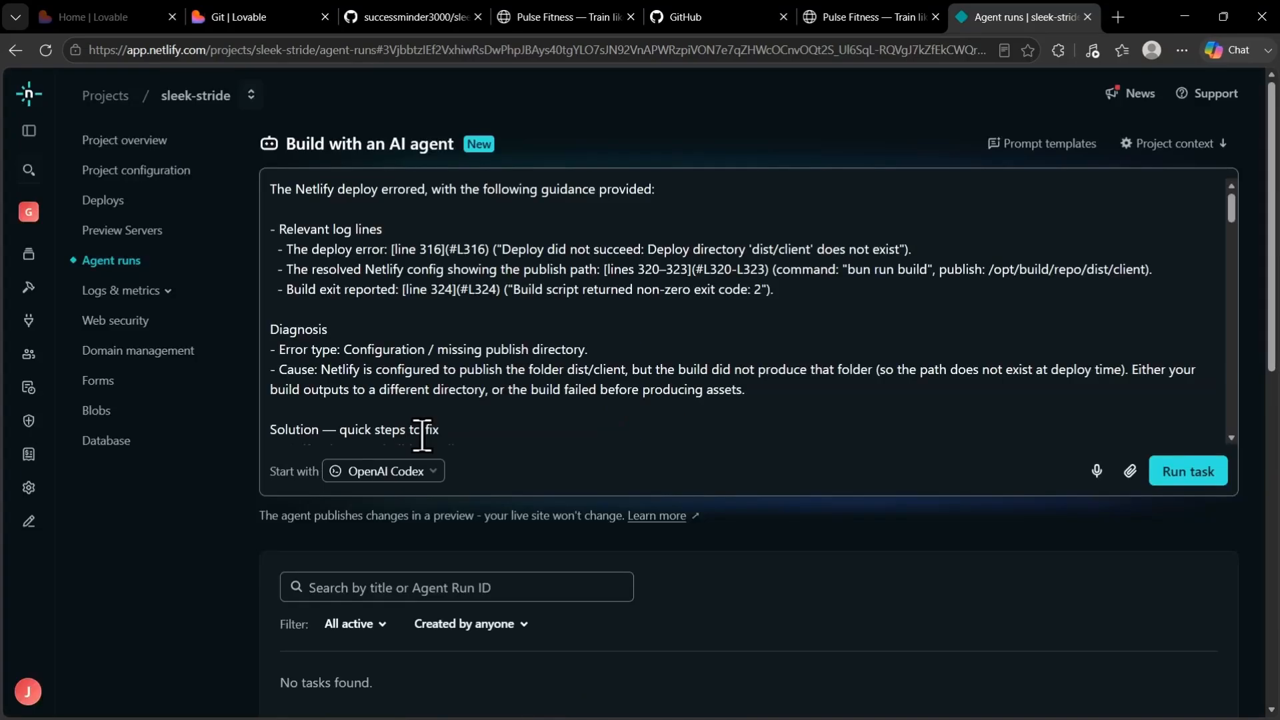
pyautogui.click(1192, 478)
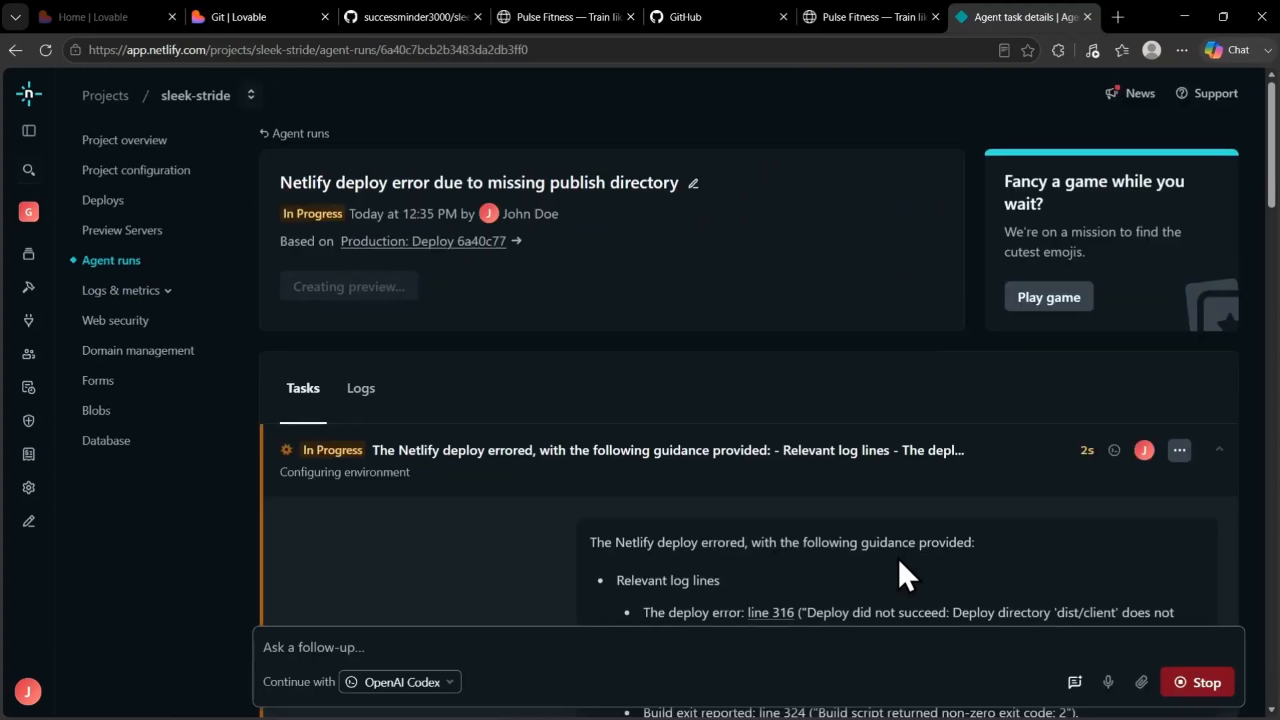
# Review the agent run's outcome, open its deploy preview, and look through the Pulse site from the hero down to the FAQ section
pyautogui.scroll(-10, 897, 558)
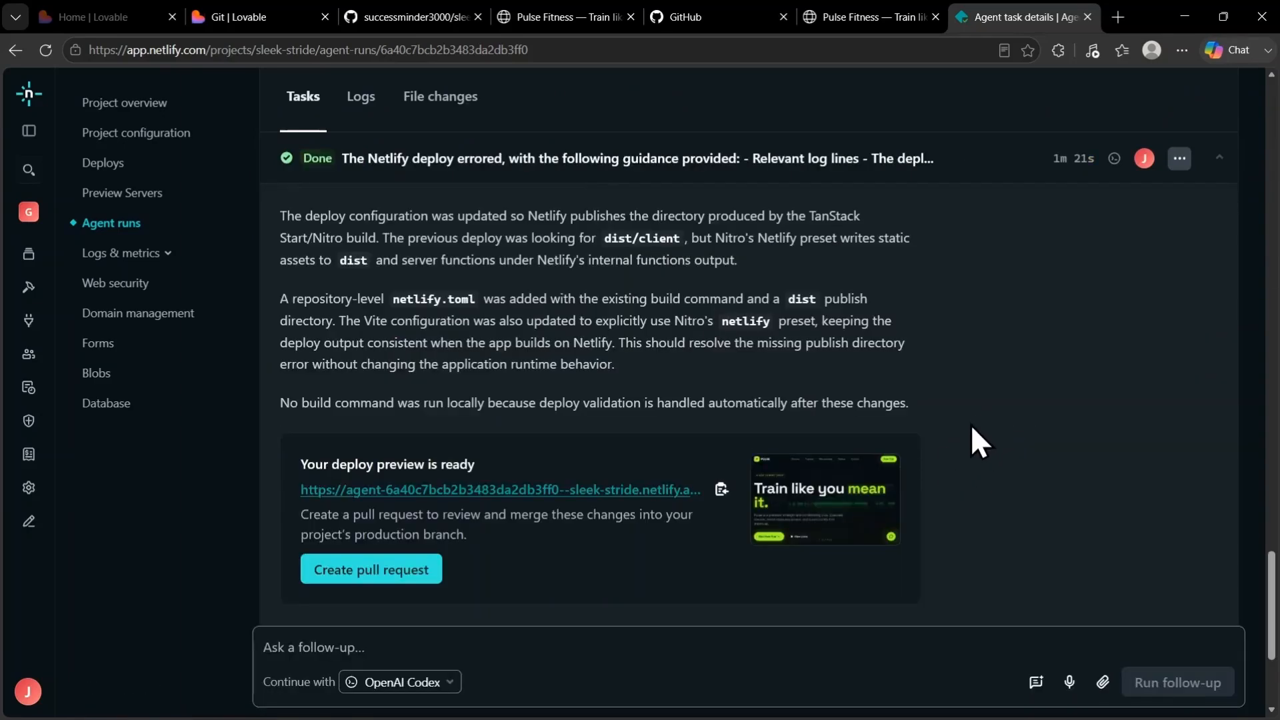
pyautogui.scroll(-3, 970, 440)
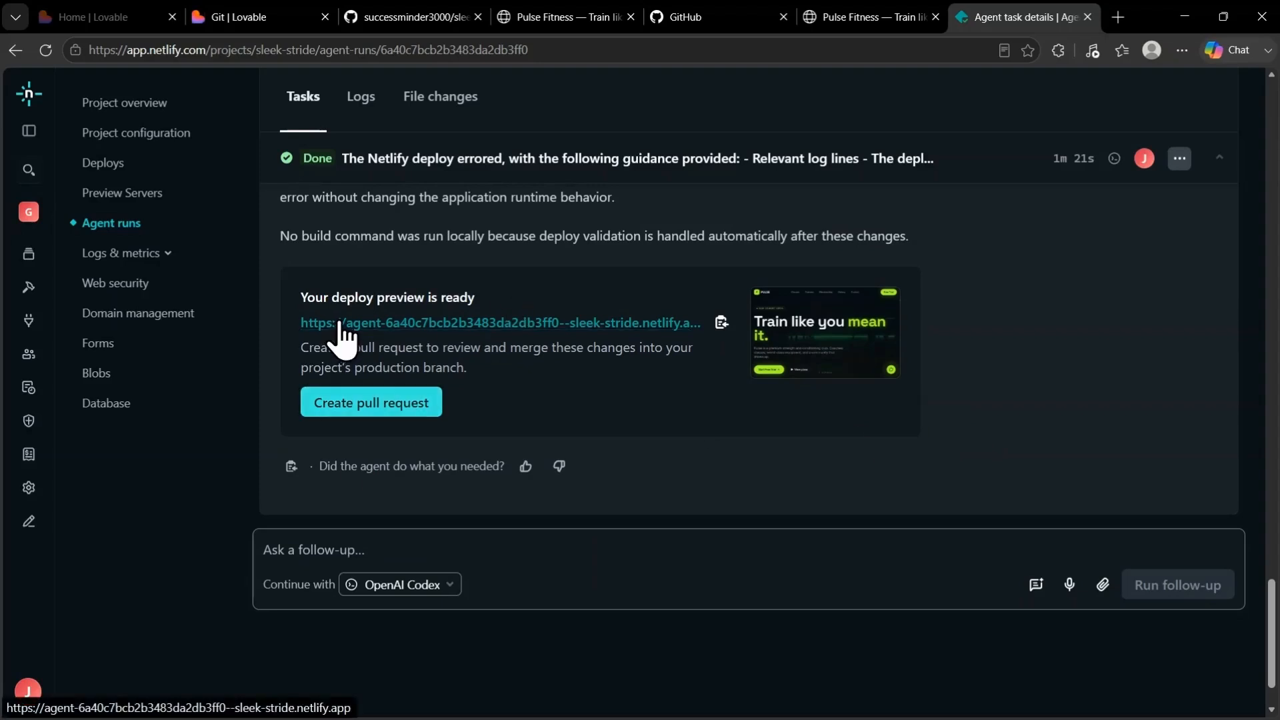
pyautogui.click(438, 330)
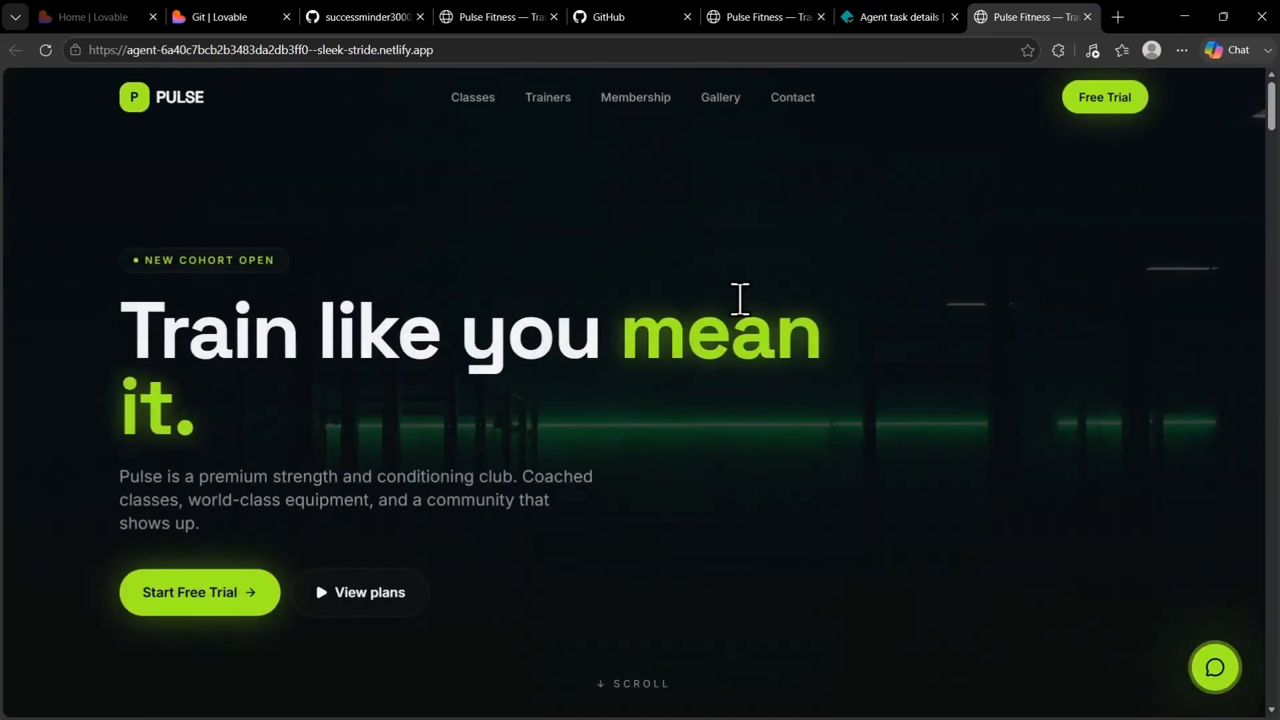
pyautogui.scroll(-15, 740, 303)
pyautogui.scroll(-20, 741, 305)
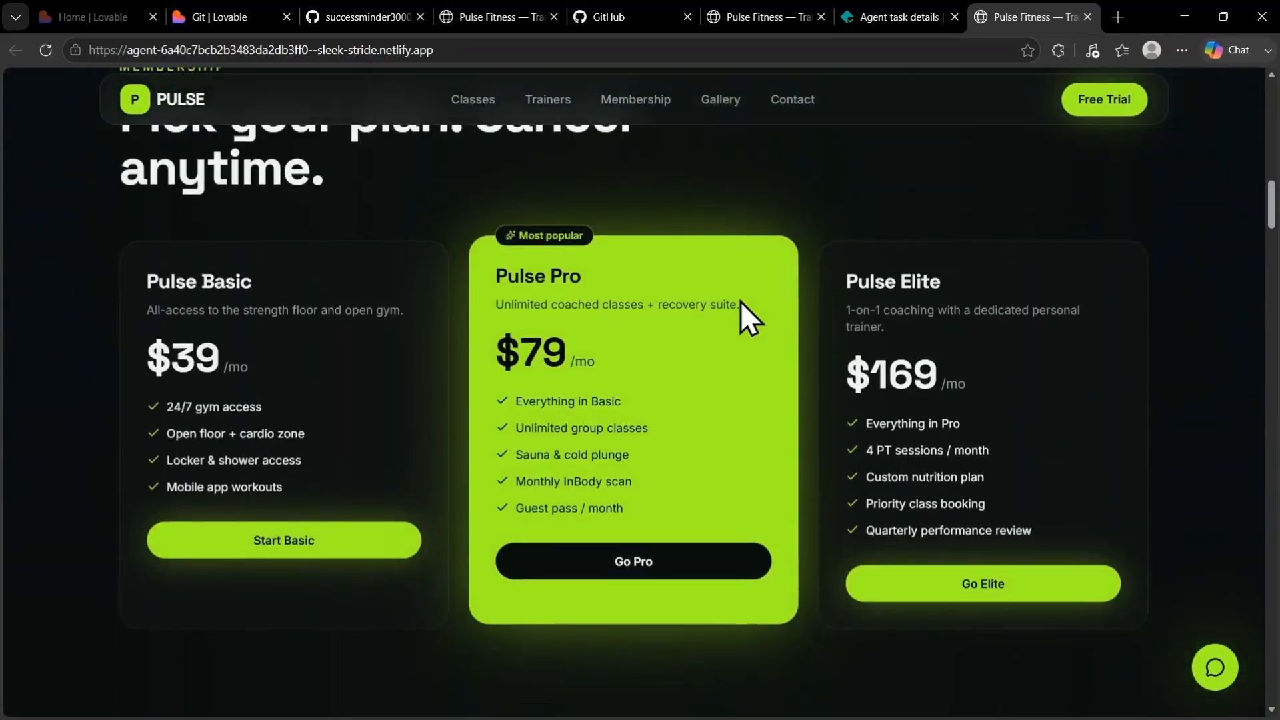
pyautogui.scroll(-20, 742, 305)
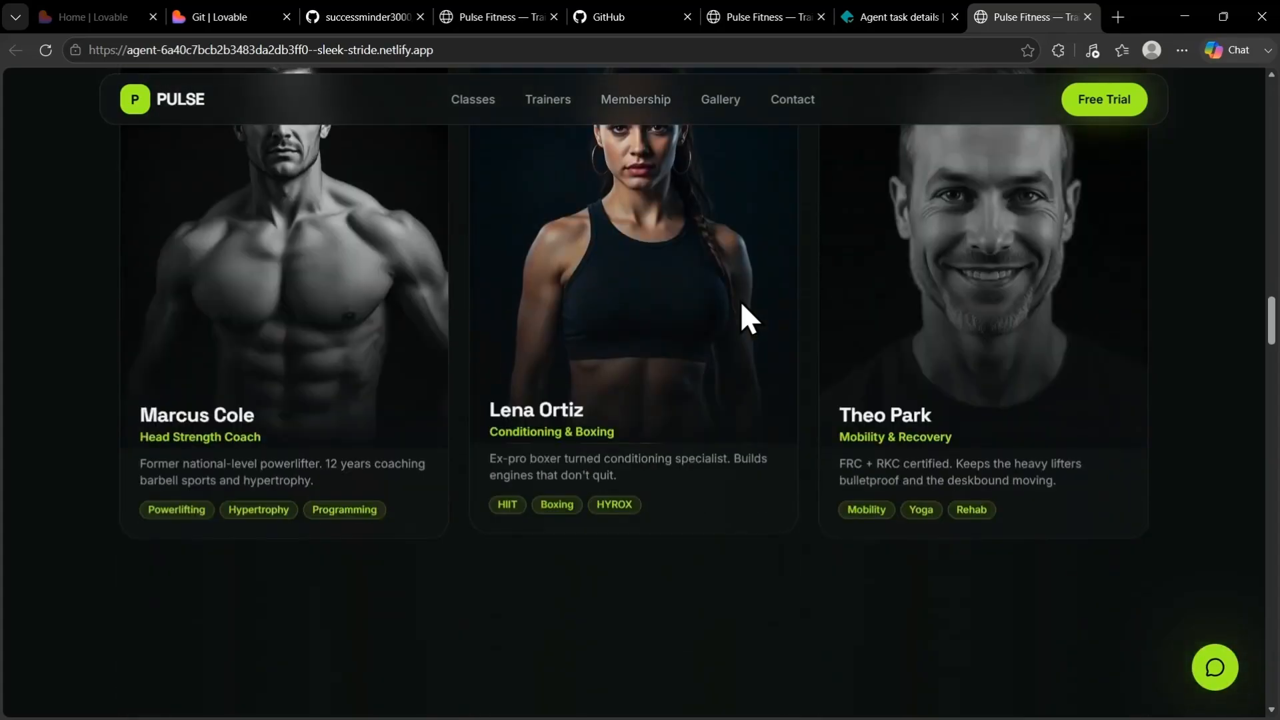
pyautogui.scroll(-15, 742, 306)
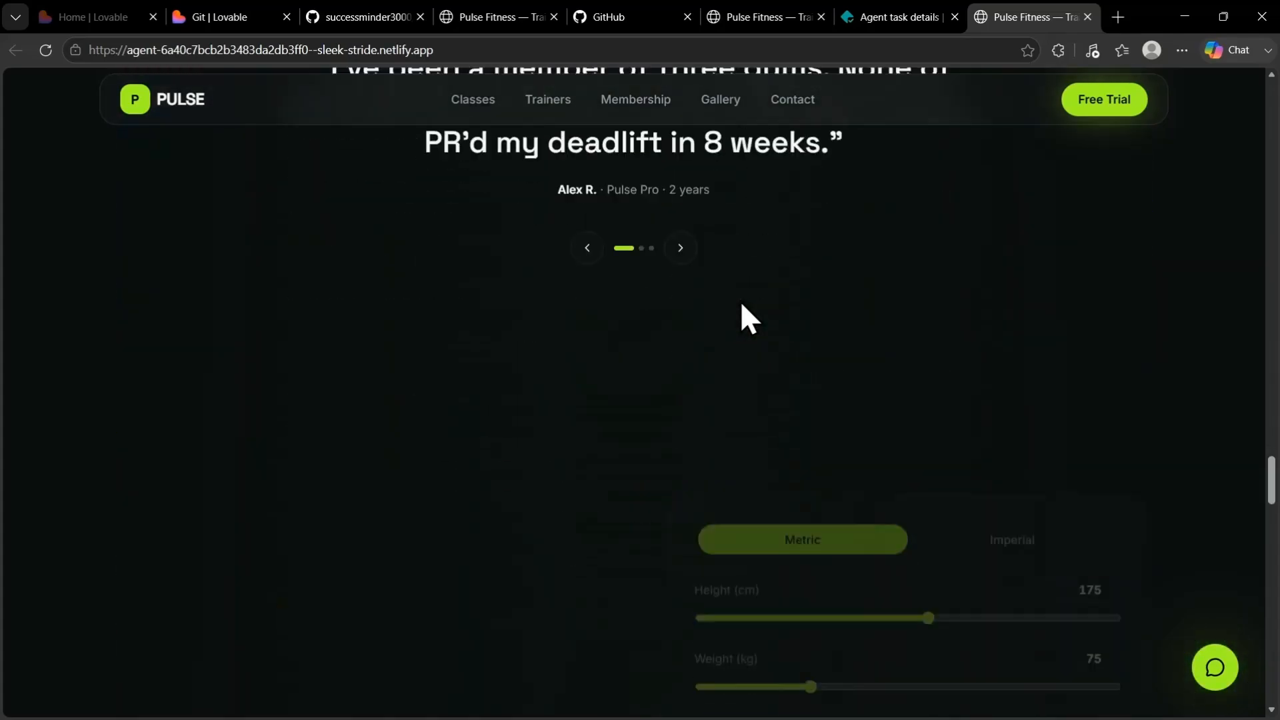
pyautogui.scroll(-7, 747, 305)
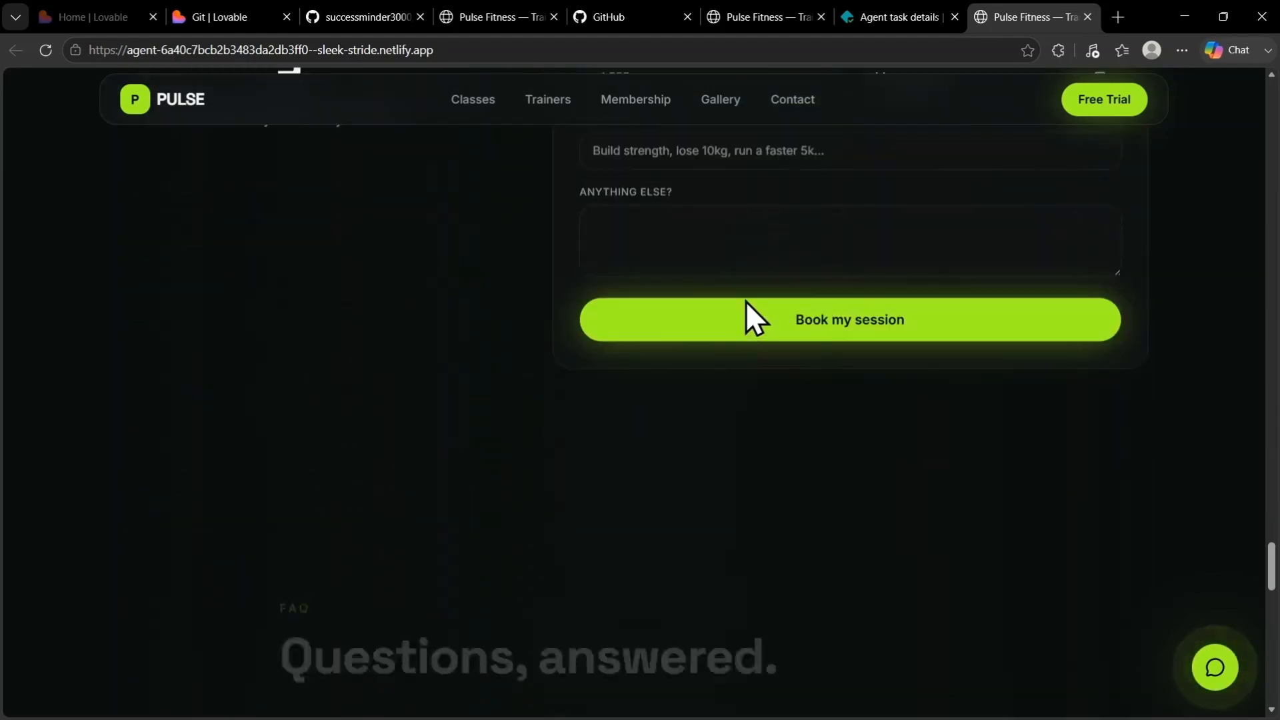
# Return to the agent task details and view the run's summary above the task list
pyautogui.click(883, 20)
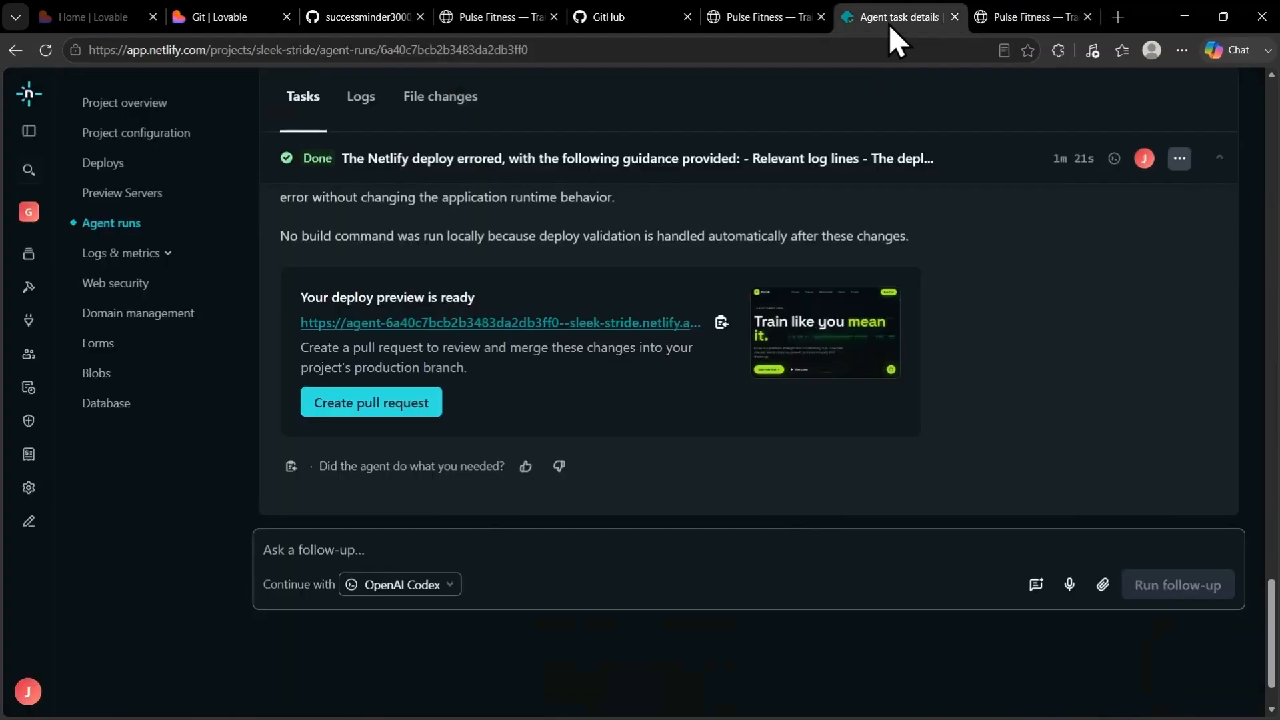
pyautogui.scroll(20, 595, 435)
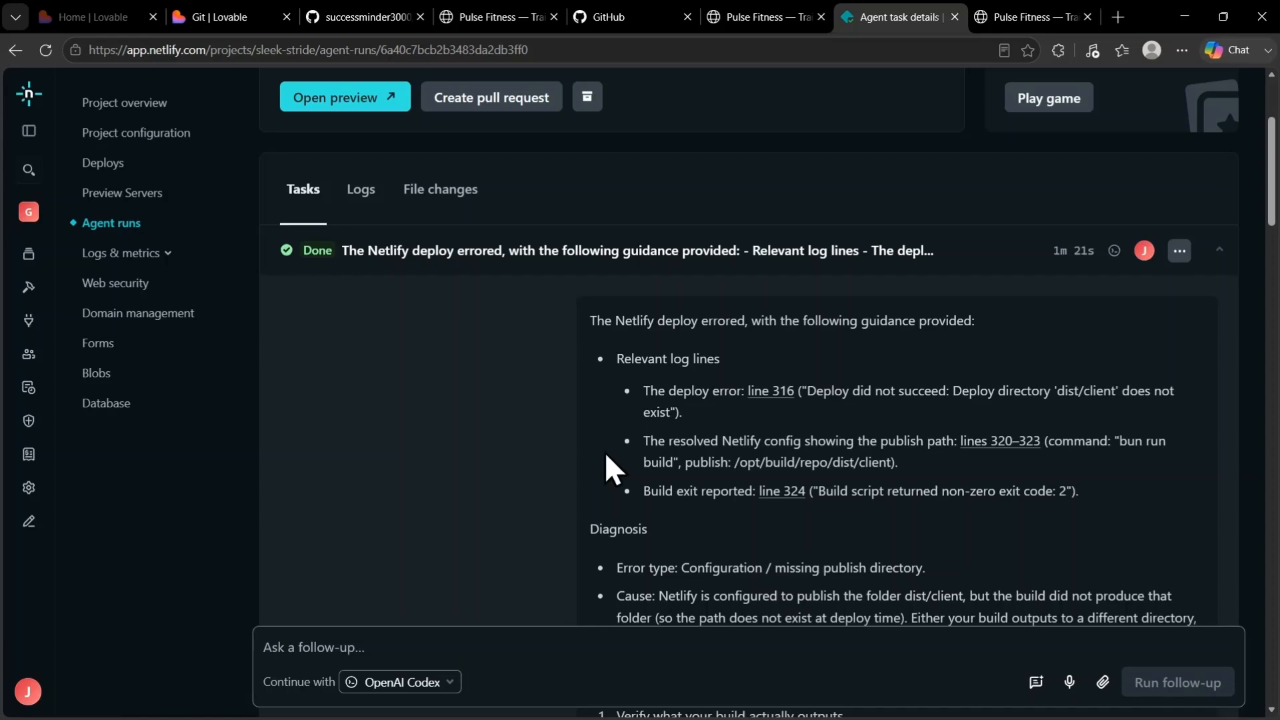
pyautogui.scroll(3, 666, 446)
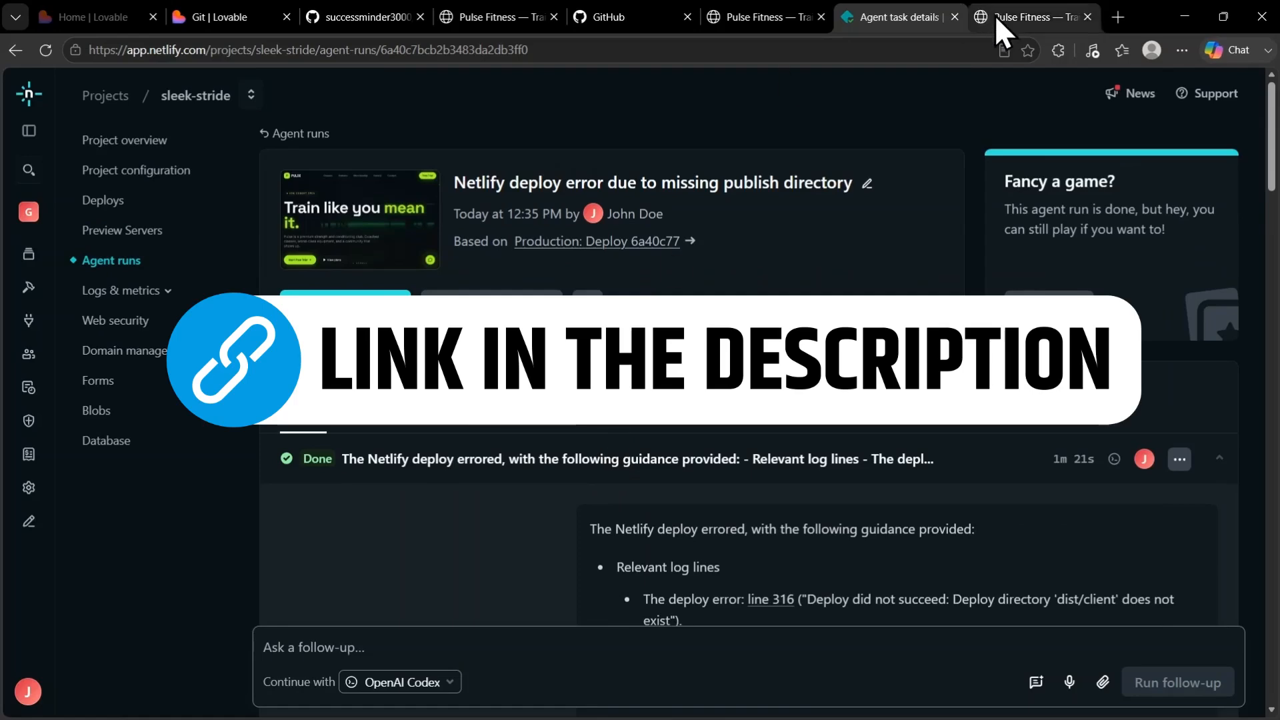